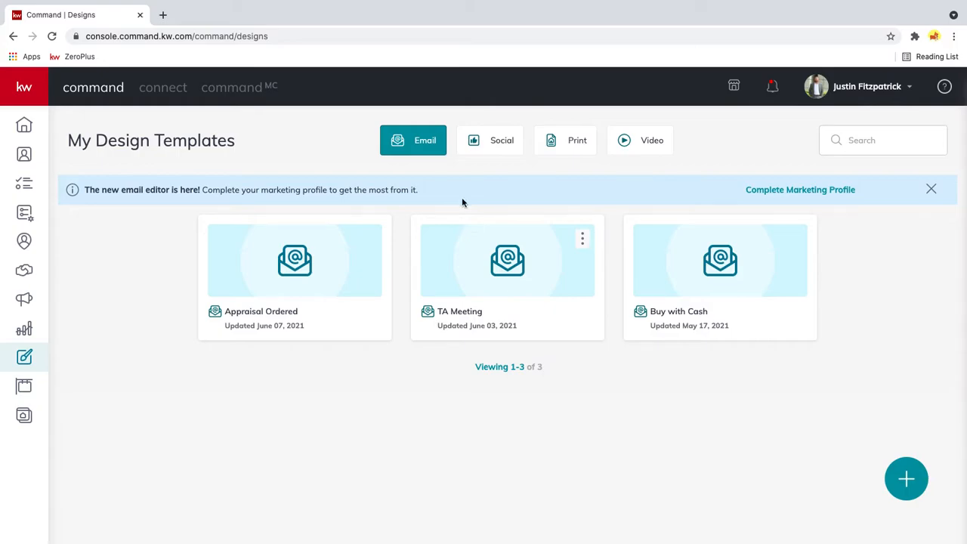
- Look through the saved social and print design templates, and return to the email templates
left_click(512, 147)
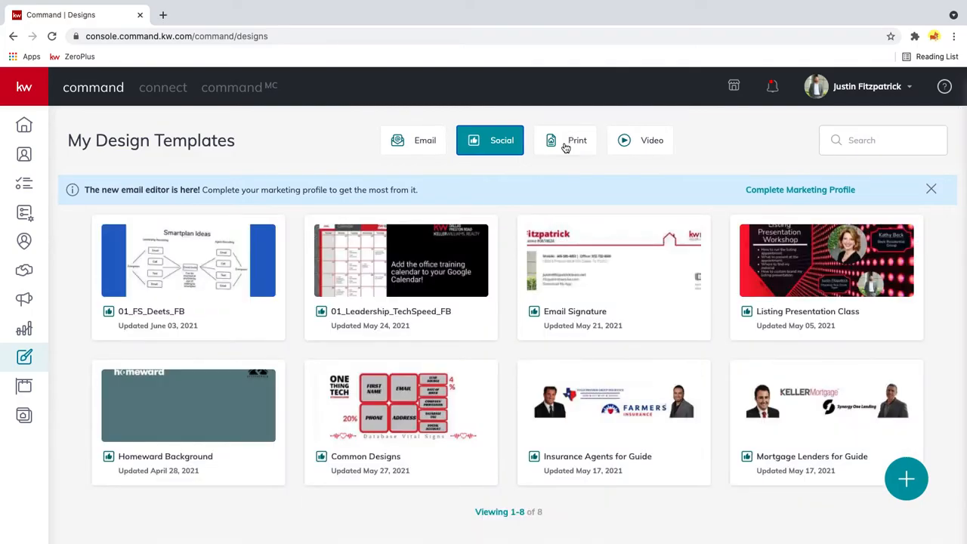
left_click(565, 145)
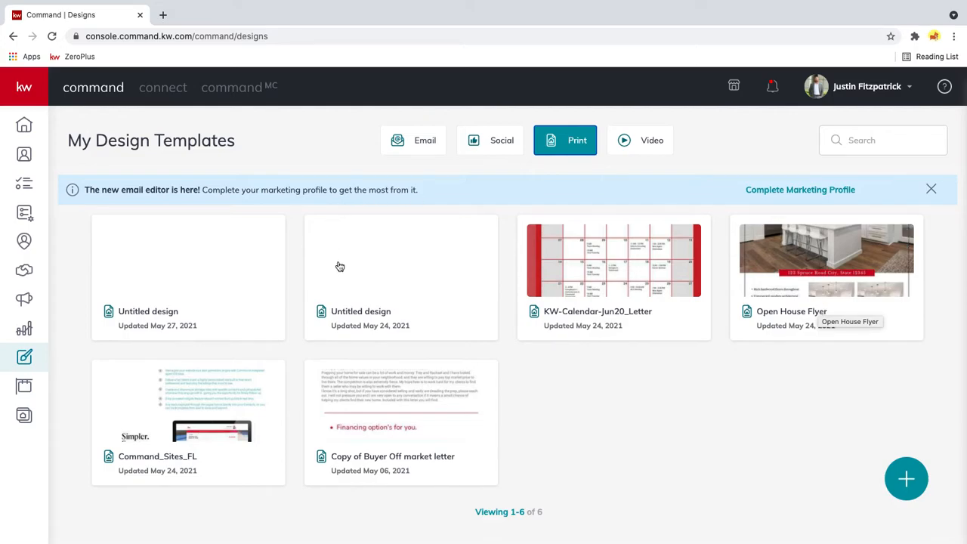
left_click(441, 143)
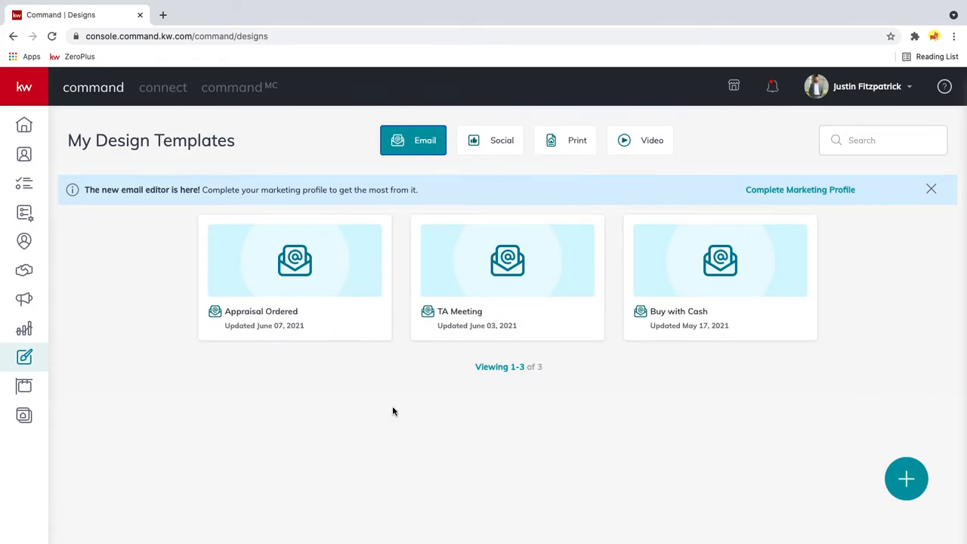
- Start a new design with the Import PDF option to open the design library
left_click(906, 481)
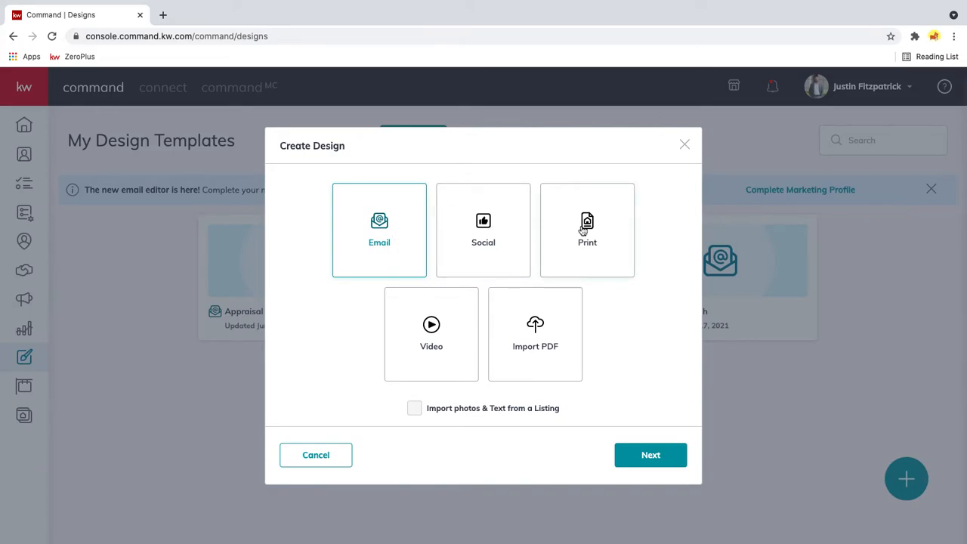
left_click(551, 336)
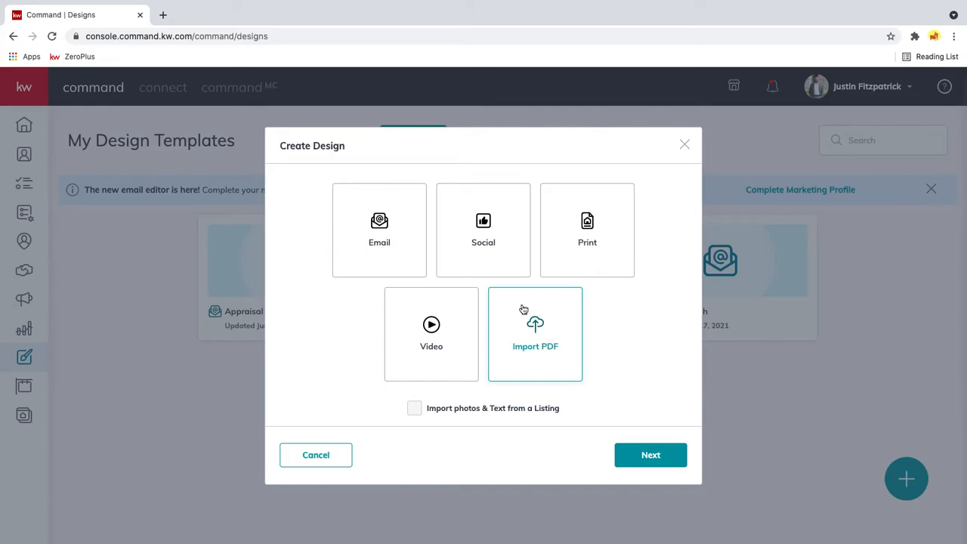
left_click(644, 457)
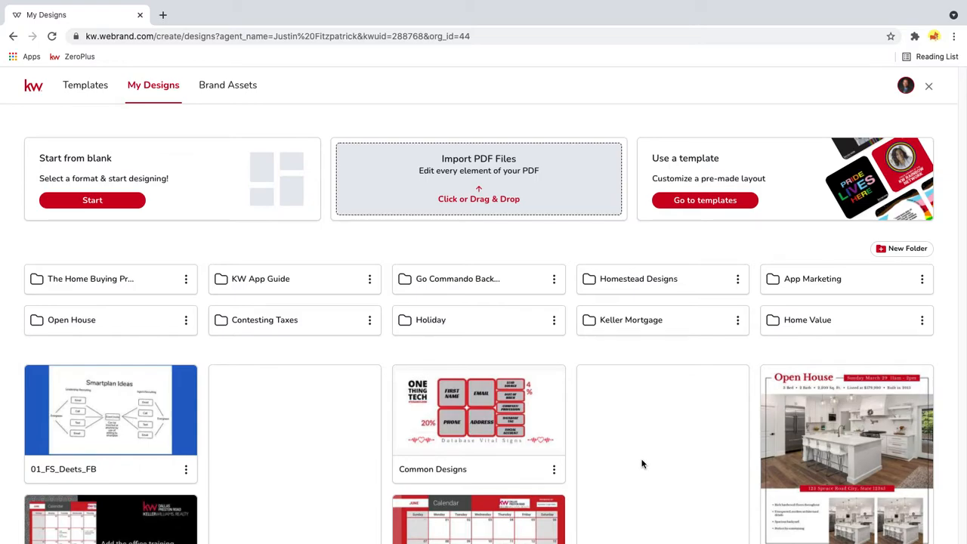
- Review the brand assets: colors and fonts, logos, text fields, images, elements and videos
left_click(237, 89)
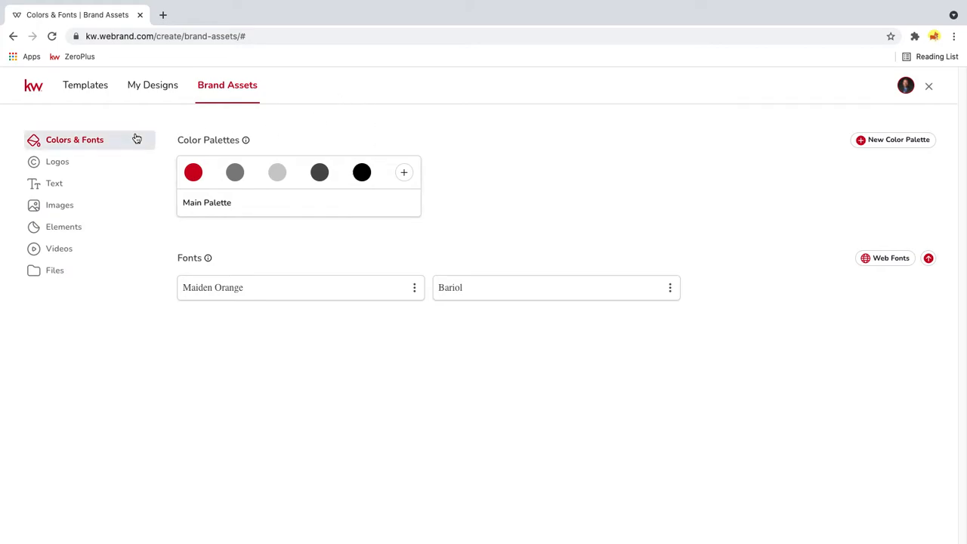
left_click(66, 165)
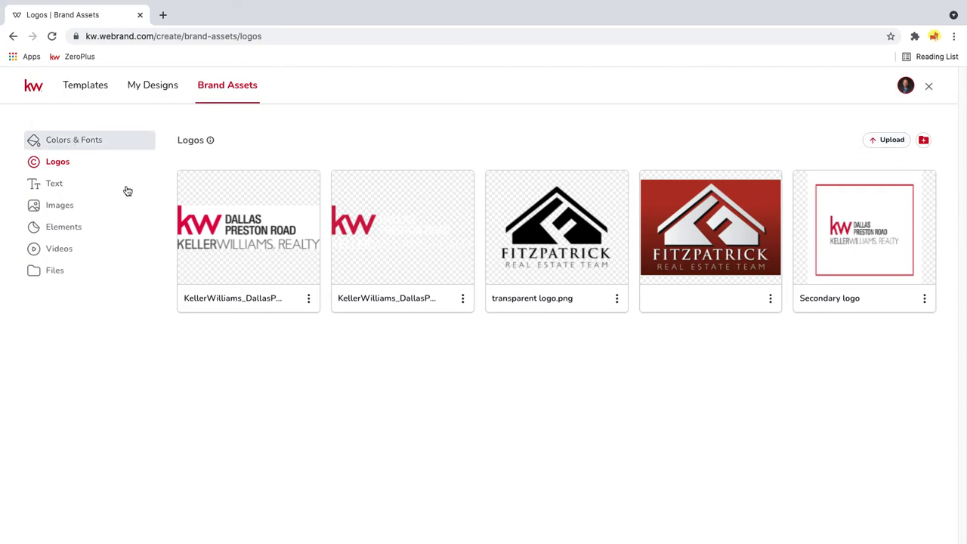
left_click(63, 192)
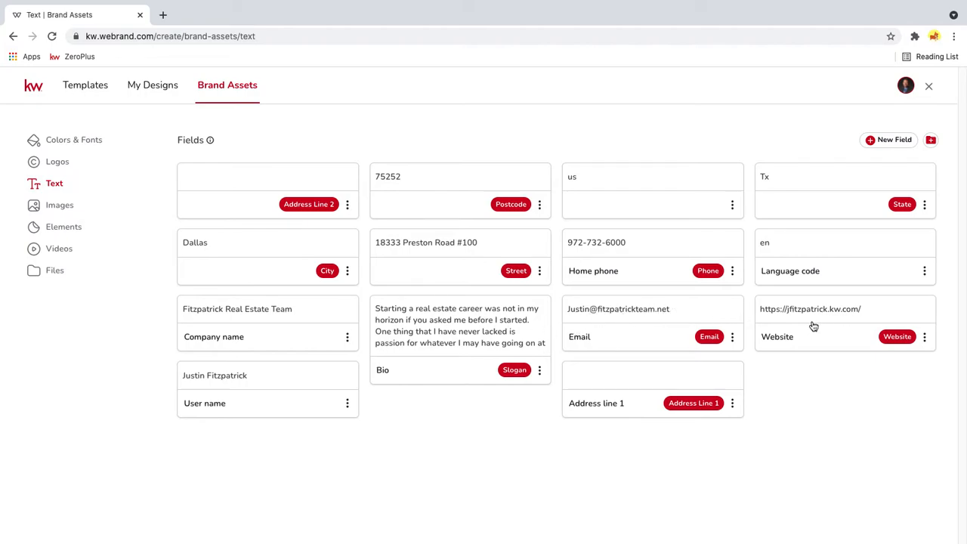
left_click(80, 214)
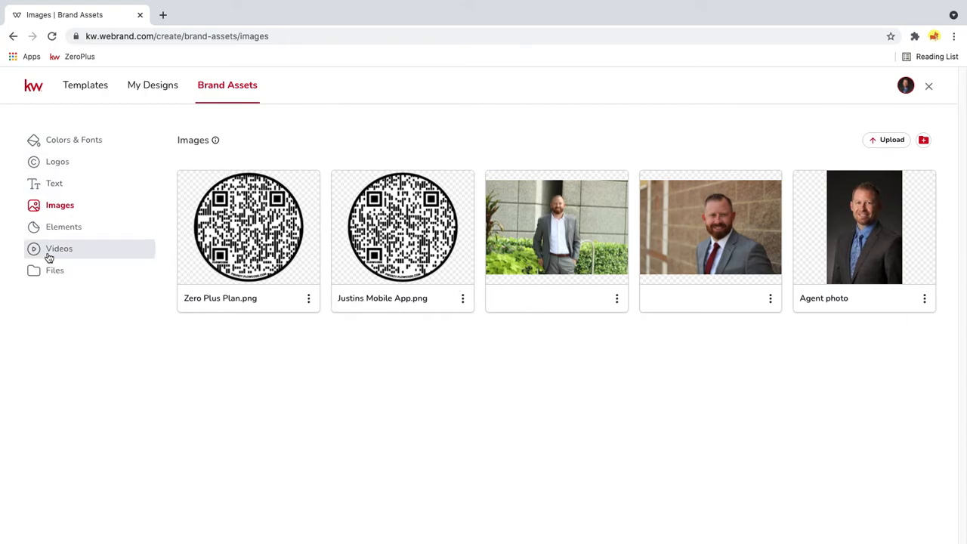
left_click(55, 231)
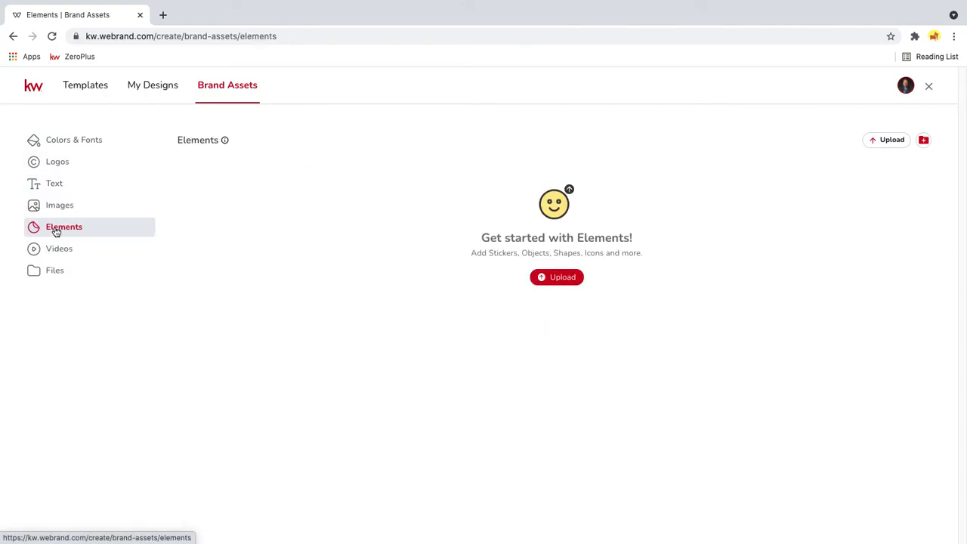
left_click(56, 249)
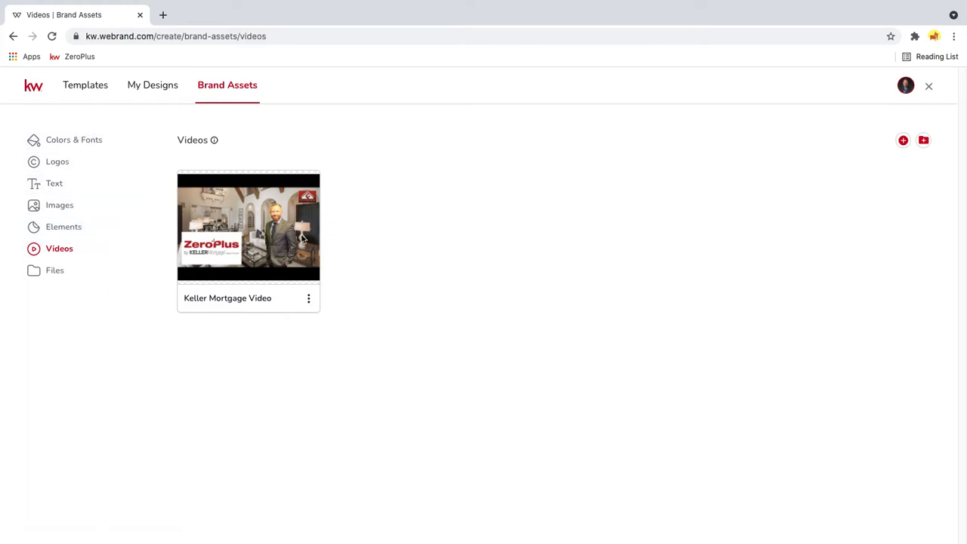
- Browse the For Sale listing templates in the Social - Wide, Social - Square, Social - Stories and LinkedIn formats
left_click(67, 86)
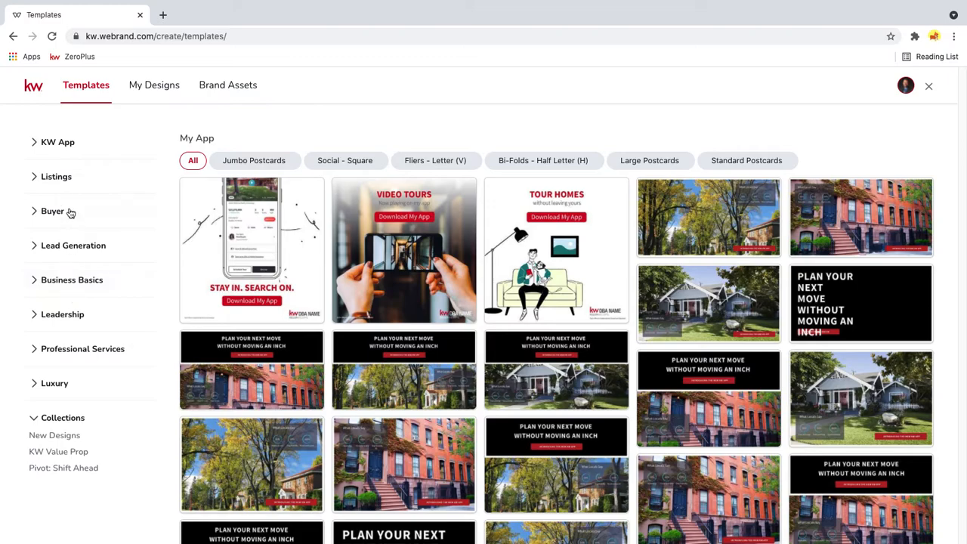
left_click(34, 178)
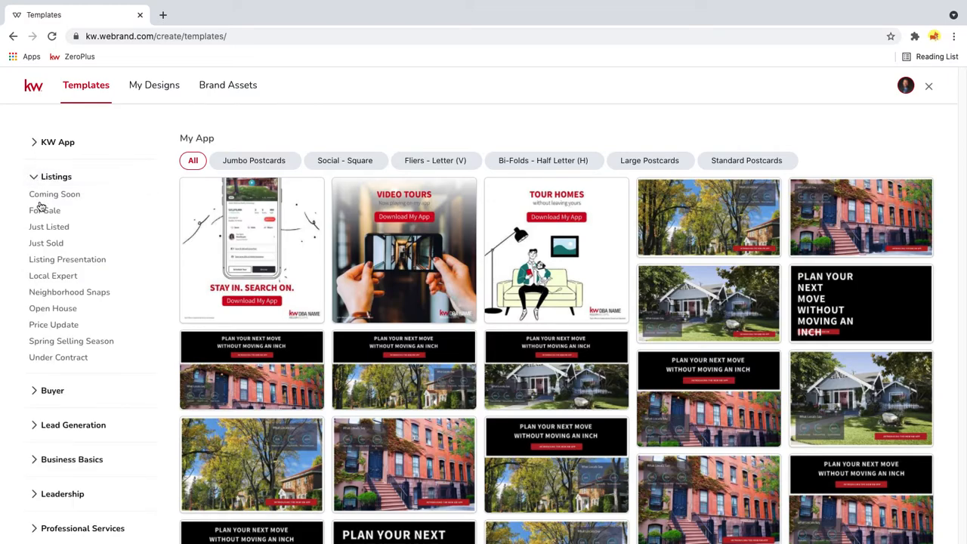
left_click(42, 212)
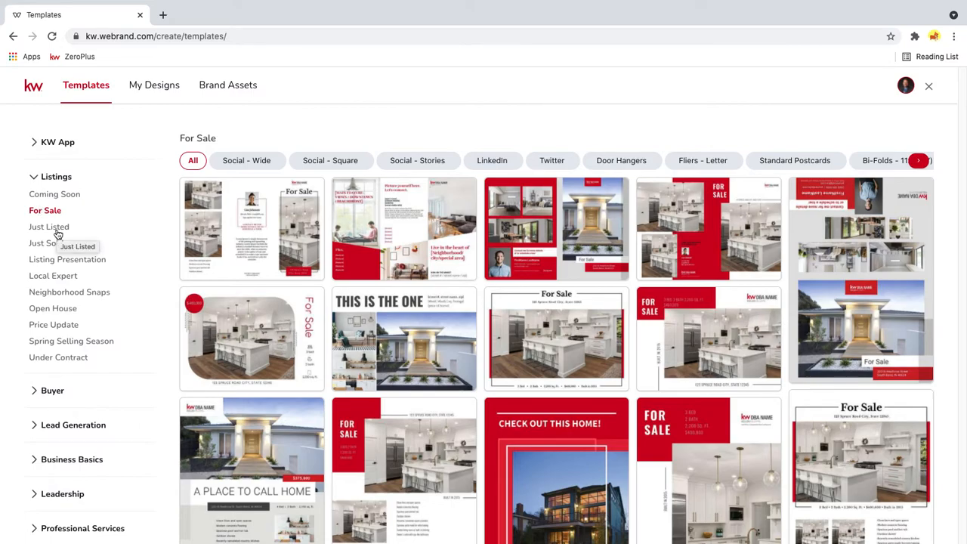
left_click(249, 162)
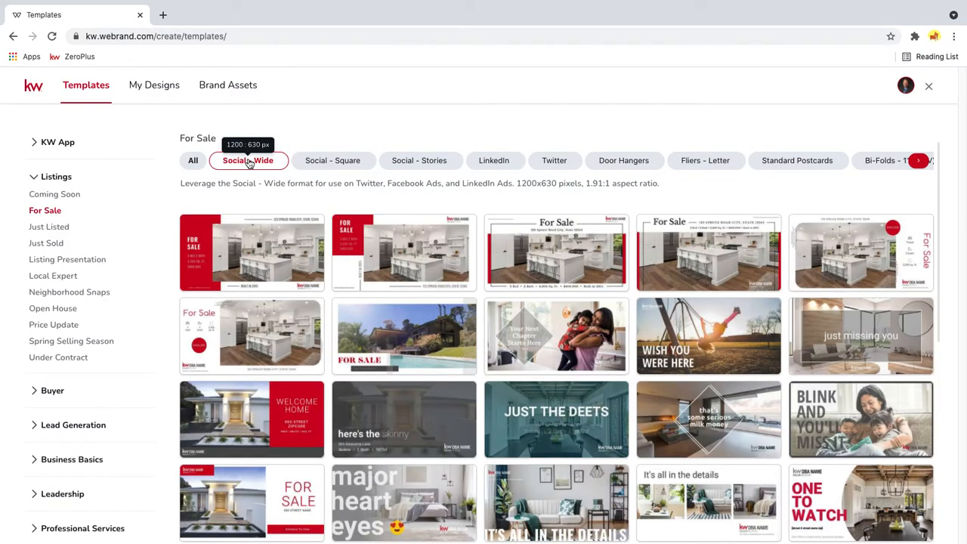
left_click(318, 169)
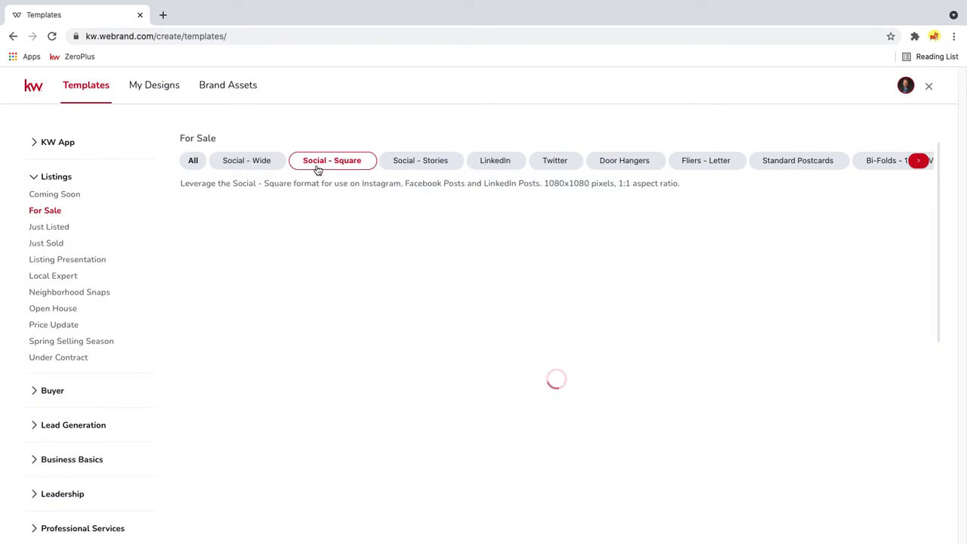
left_click(399, 163)
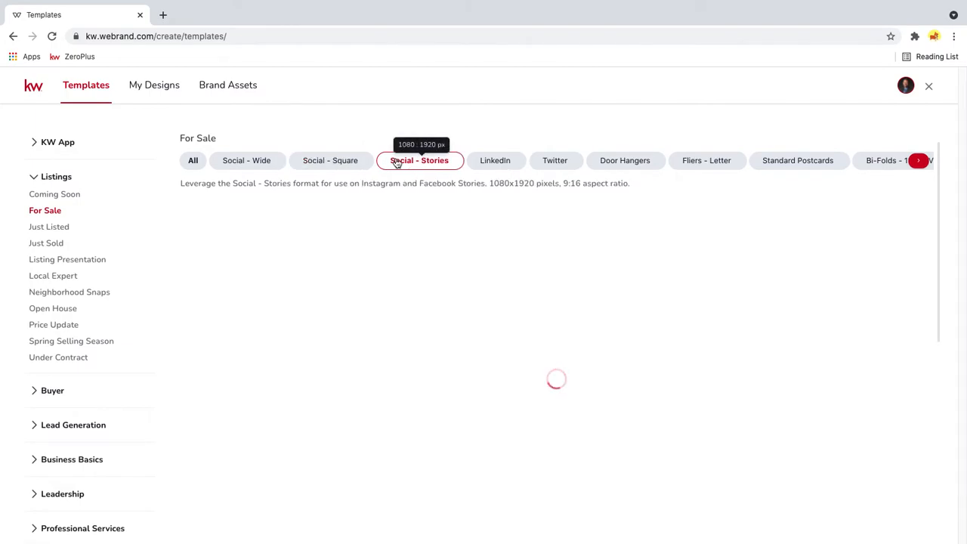
left_click(517, 162)
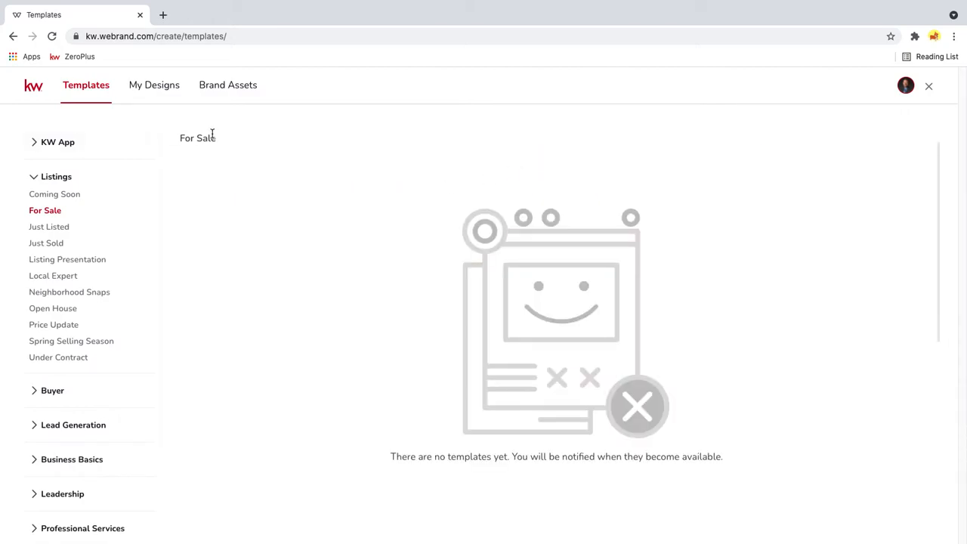
- Open the 03_JustSold_PC_A6 postcard from the Just Sold listing templates for editing
left_click(37, 214)
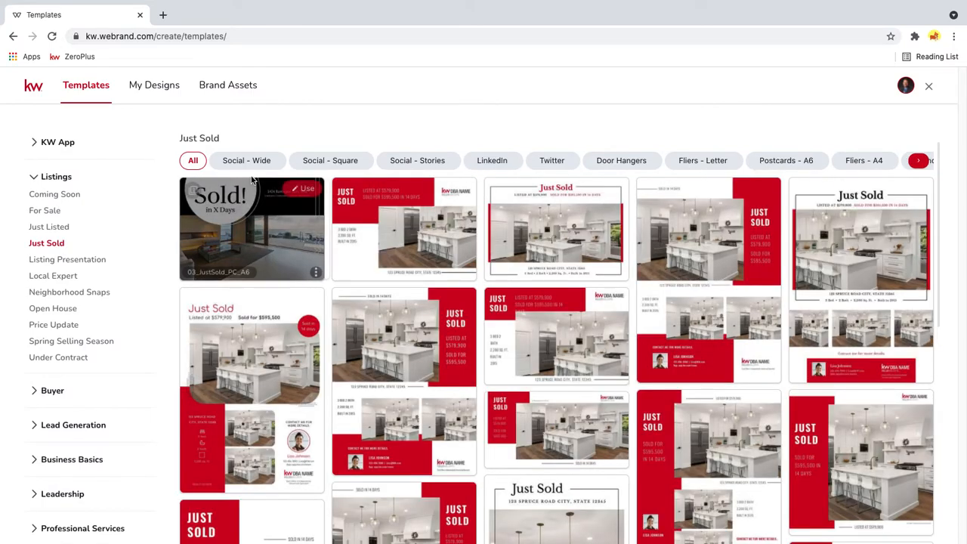
mouse_move(661, 194)
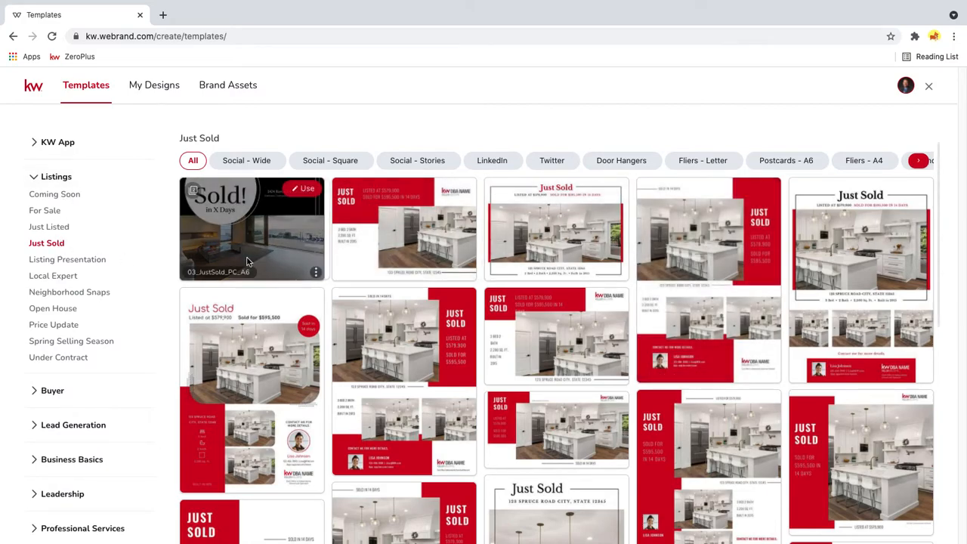
left_click(305, 189)
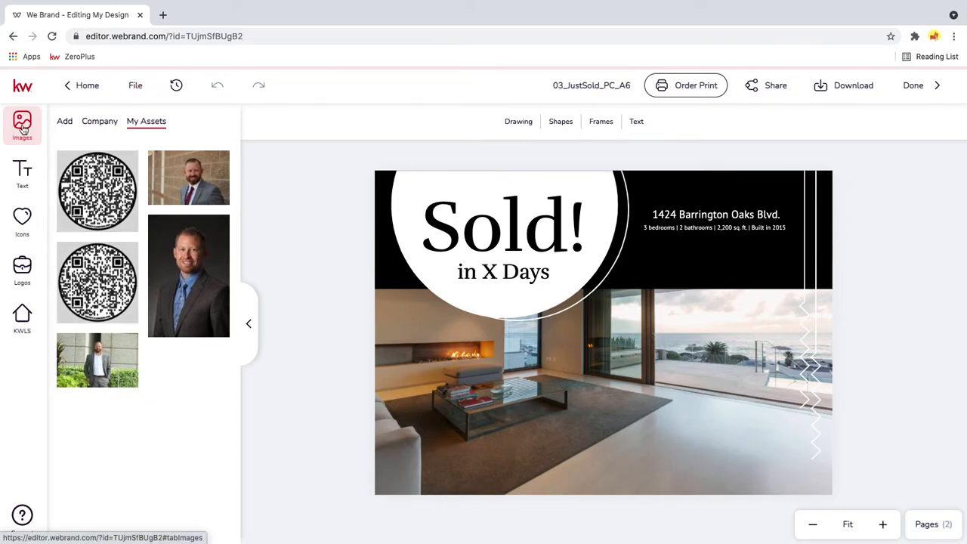
- Look through the editor's text, icon and logo assets and the search options for KW listings
left_click(22, 180)
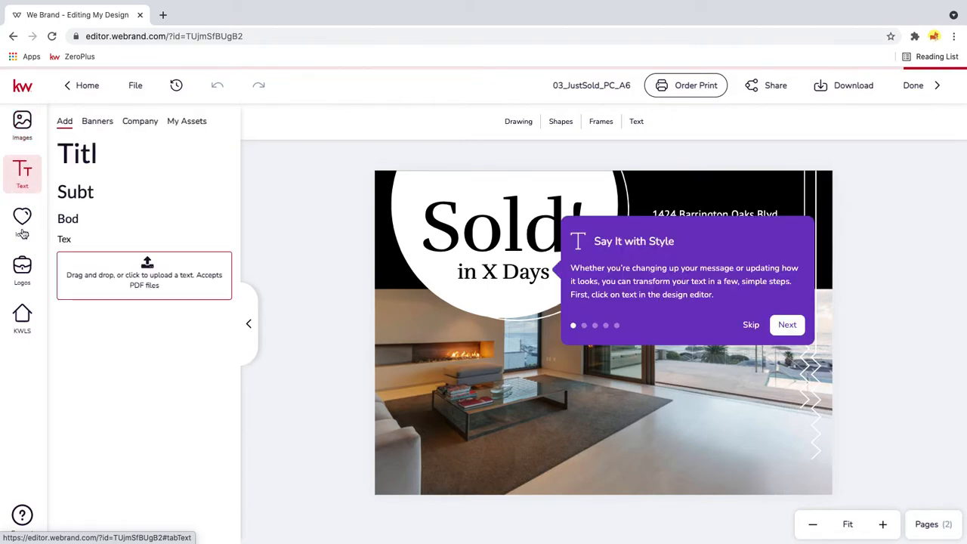
left_click(23, 227)
left_click(22, 270)
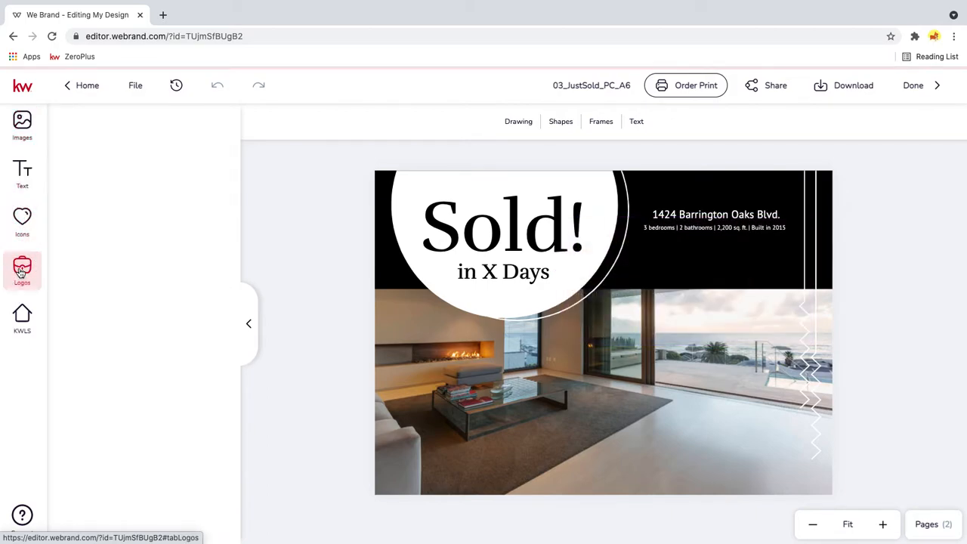
left_click(16, 310)
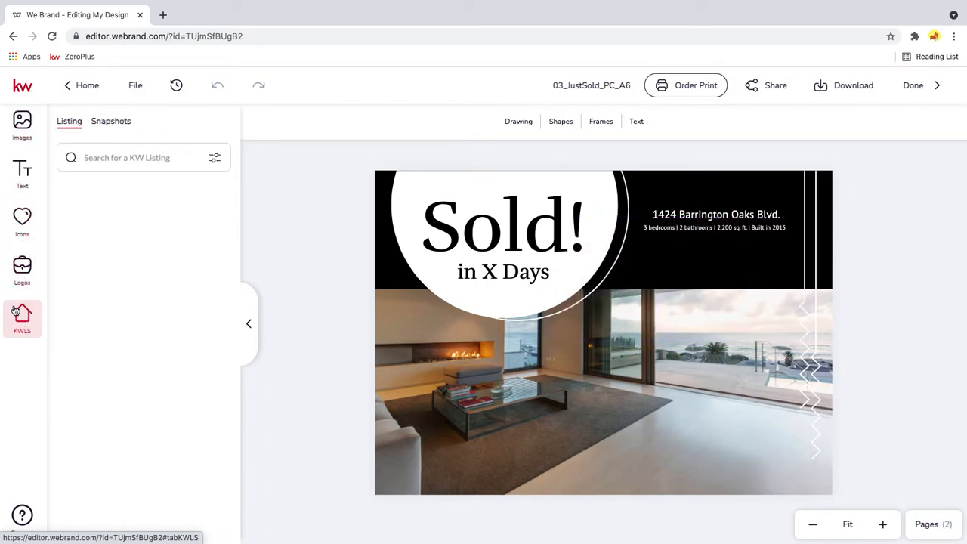
left_click(144, 163)
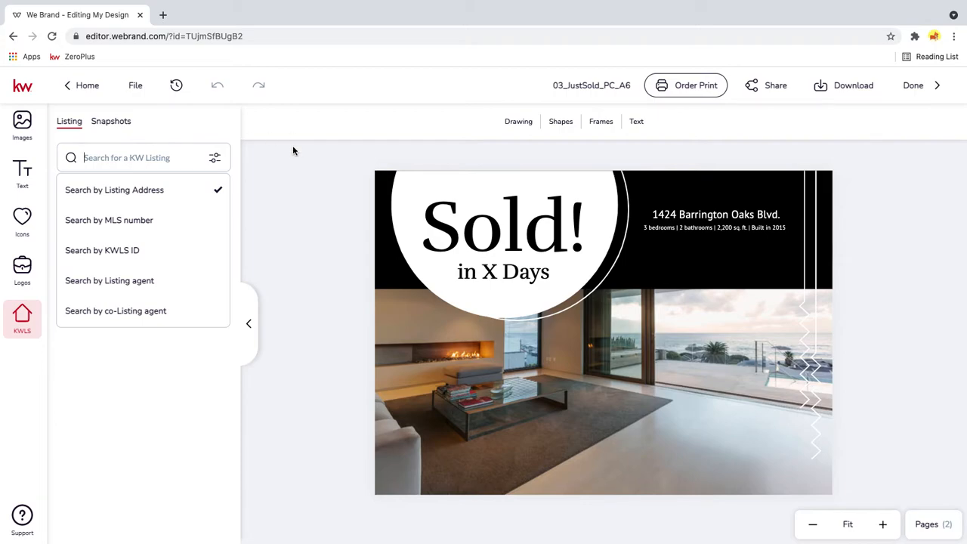
- Examine the sources for adding images and the company's Holidays image folder, and return to the folder list
left_click(28, 139)
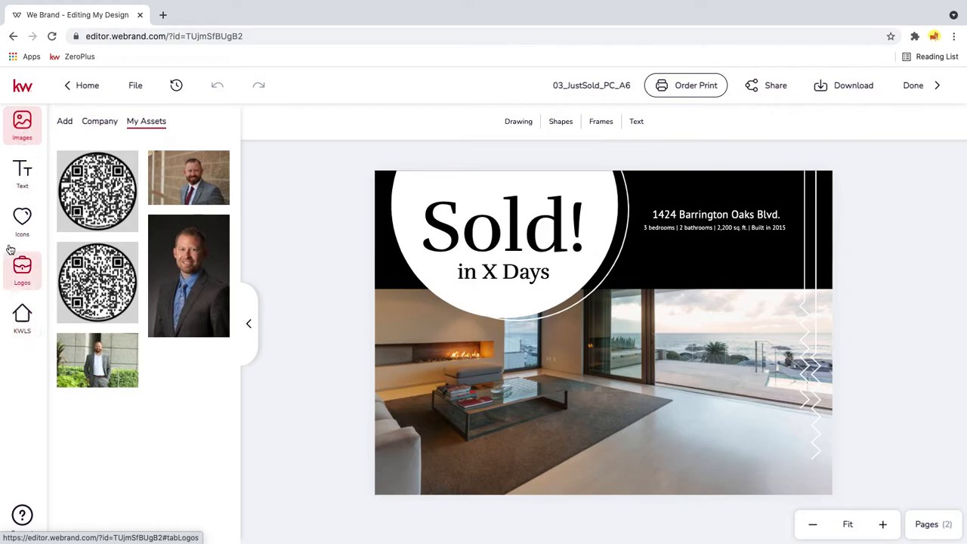
left_click(63, 123)
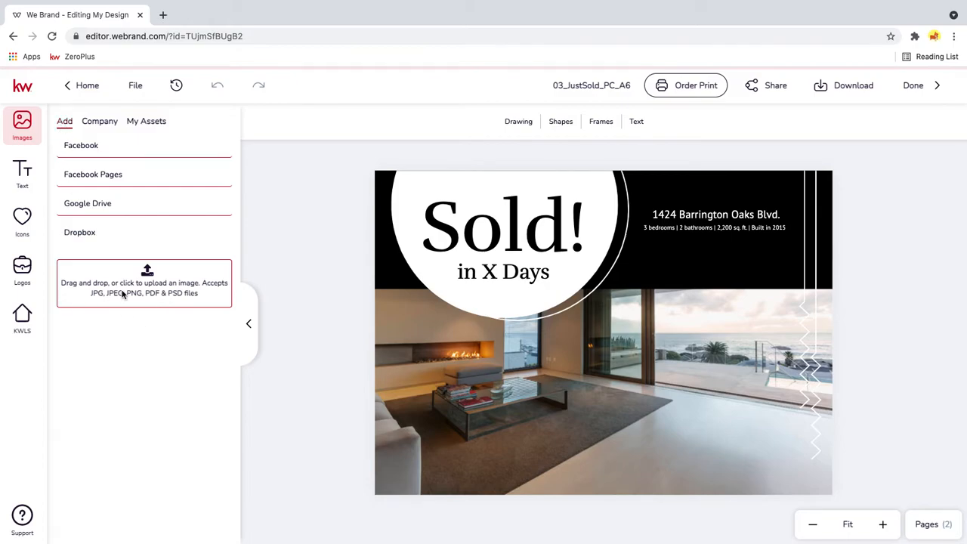
left_click(108, 129)
left_click(98, 213)
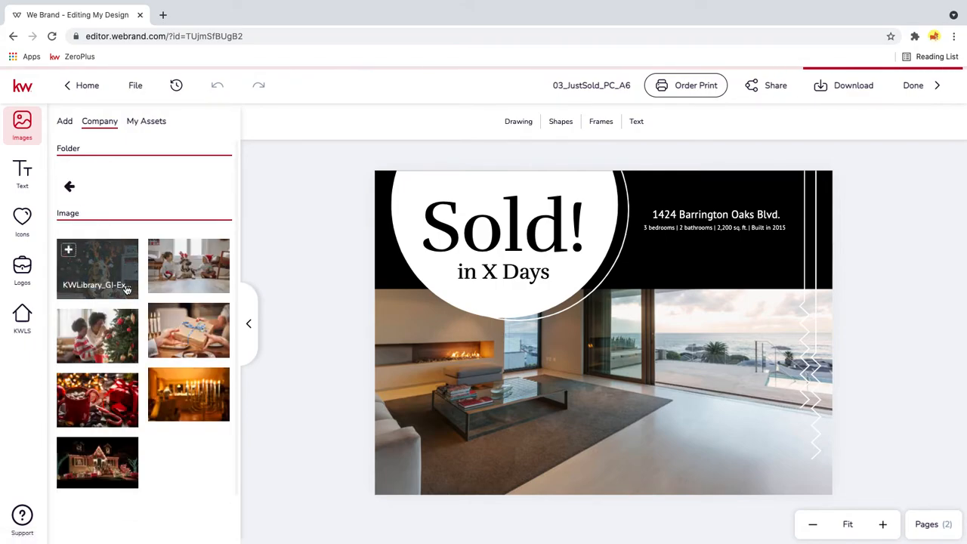
left_click(69, 187)
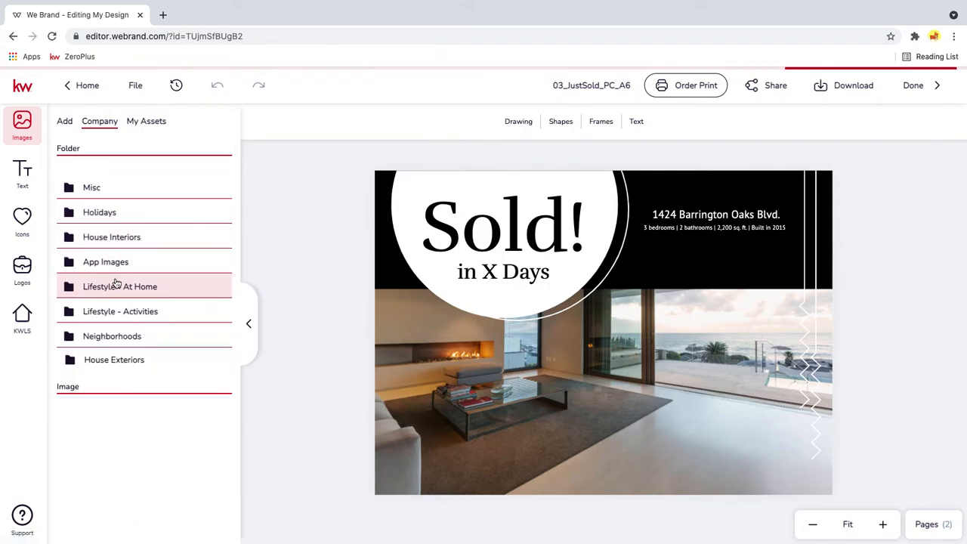
- Replace the postcard's living room photo with the company's Lifestyle - At Home image of a woman and boy gardening
left_click(130, 294)
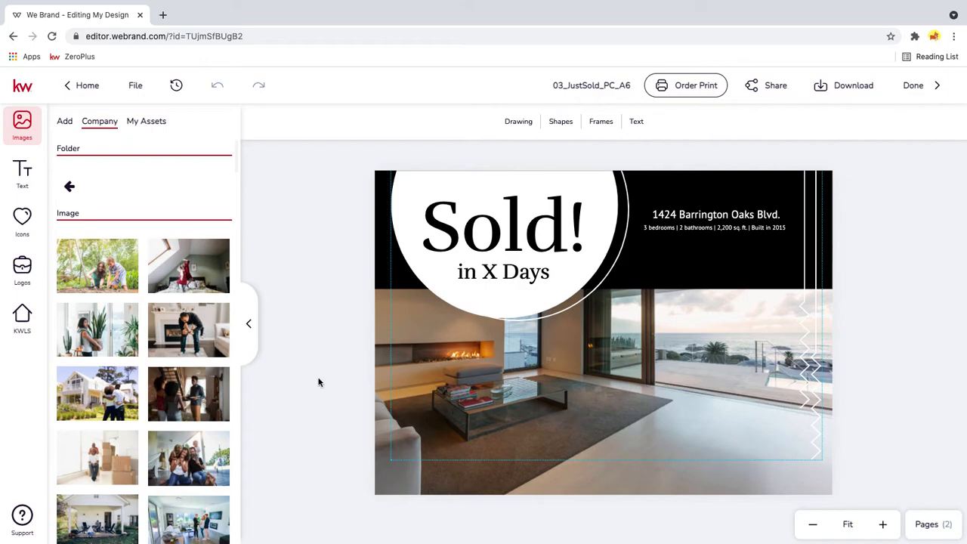
mouse_move(205, 346)
mouse_move(189, 333)
left_mouse_down()
mouse_move(305, 380)
mouse_move(391, 468)
mouse_move(557, 433)
mouse_move(714, 430)
mouse_move(385, 340)
mouse_move(173, 335)
left_mouse_up()
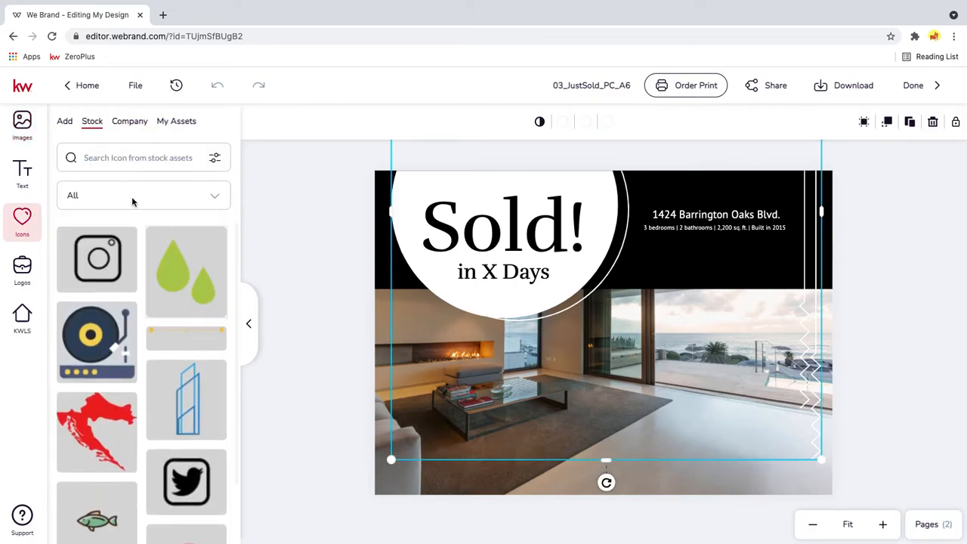
left_click(27, 142)
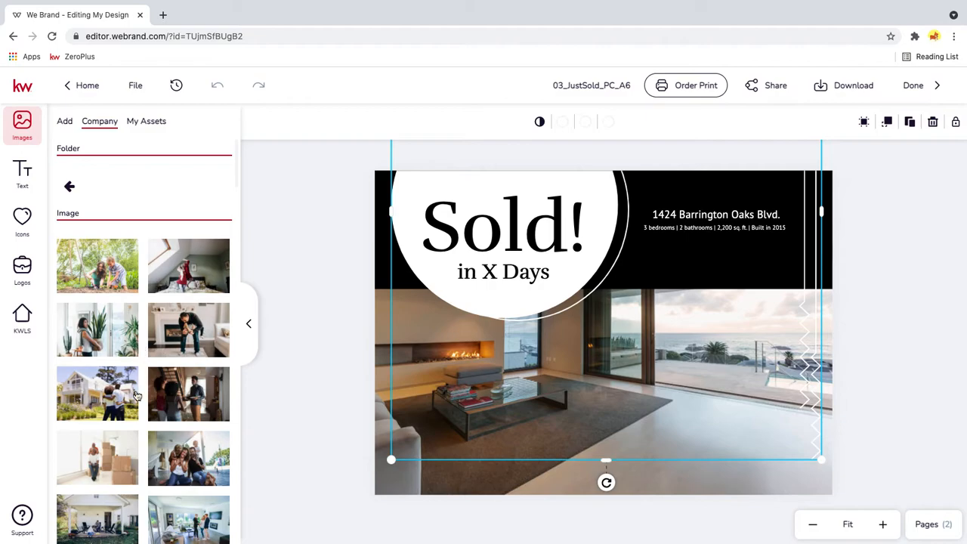
double_click(473, 487)
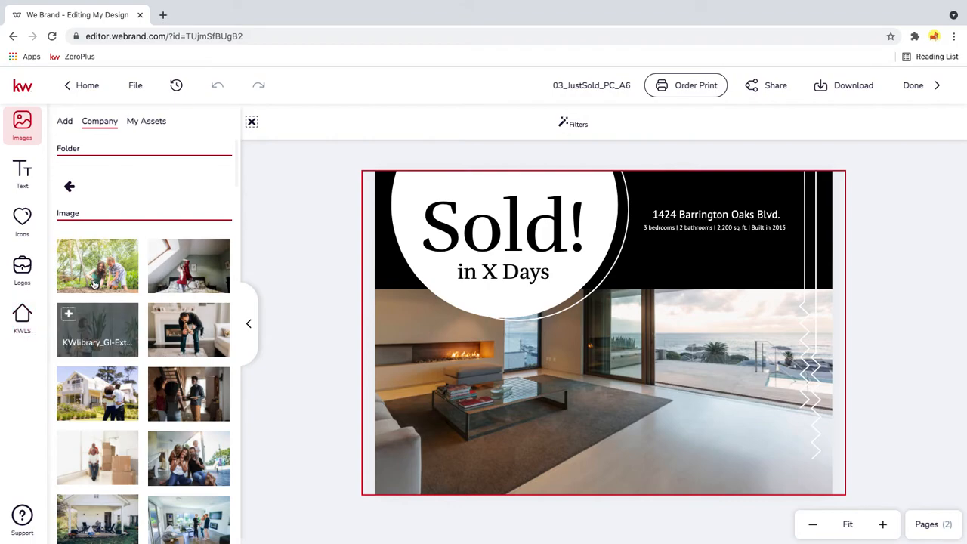
left_click(69, 250)
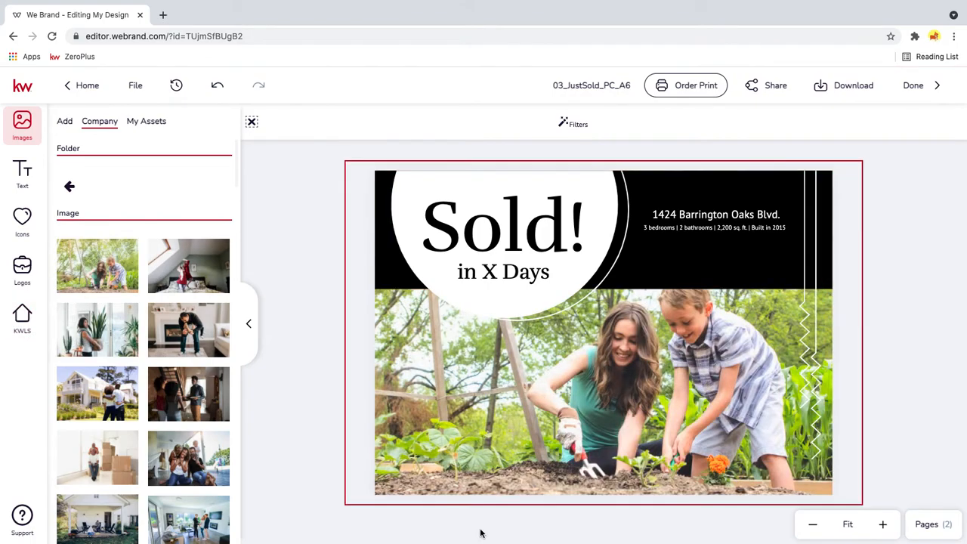
- Replace the word Sold in the postcard's headline with PLay
left_click(880, 380)
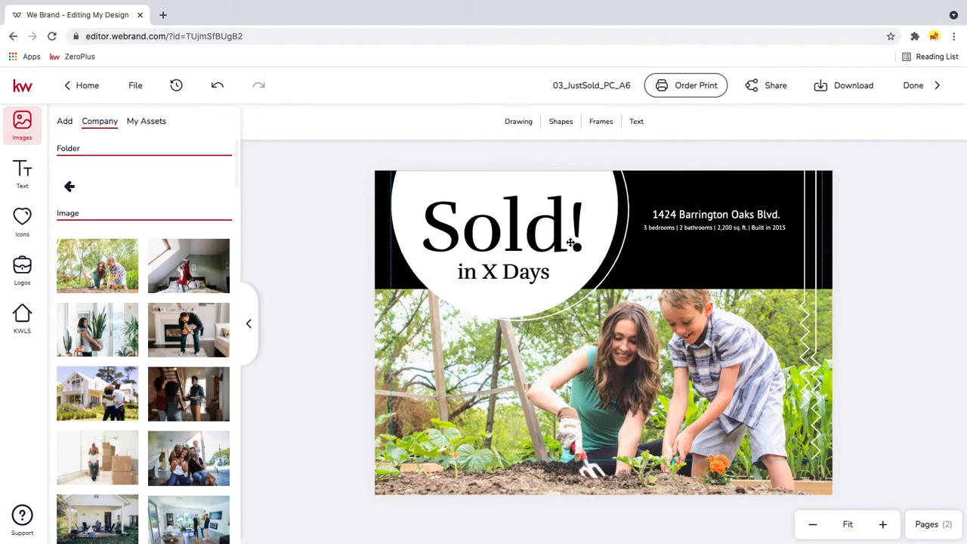
left_click(532, 239)
double_click(533, 237)
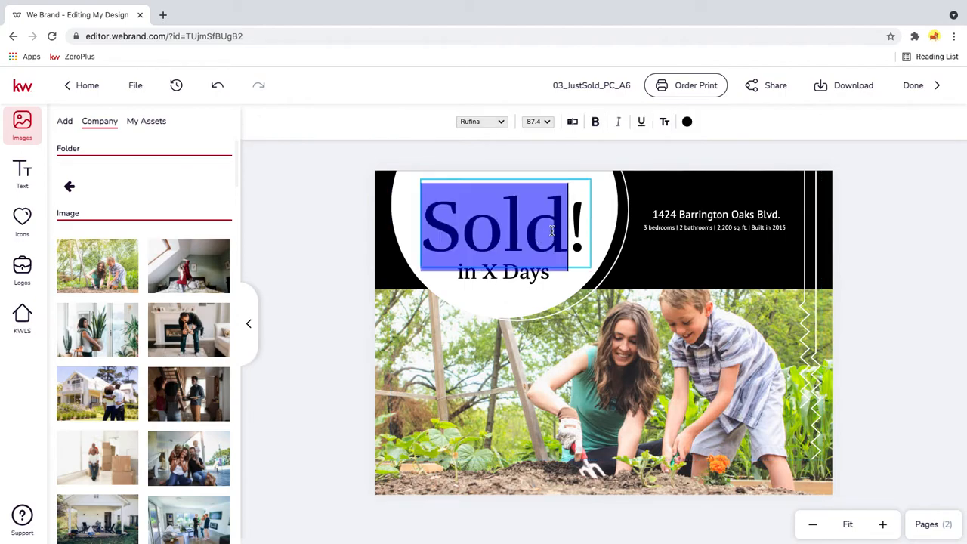
key("BackSpace")
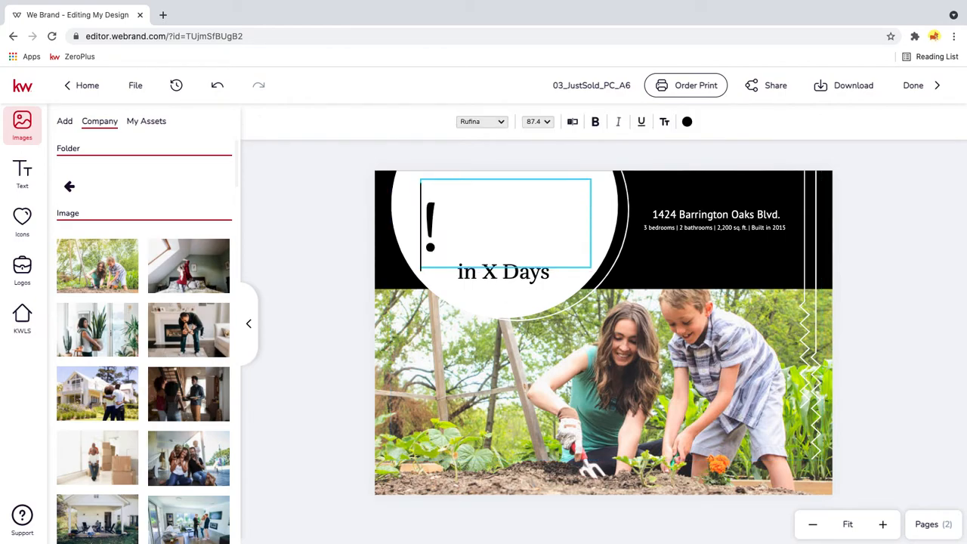
type("Gardening?")
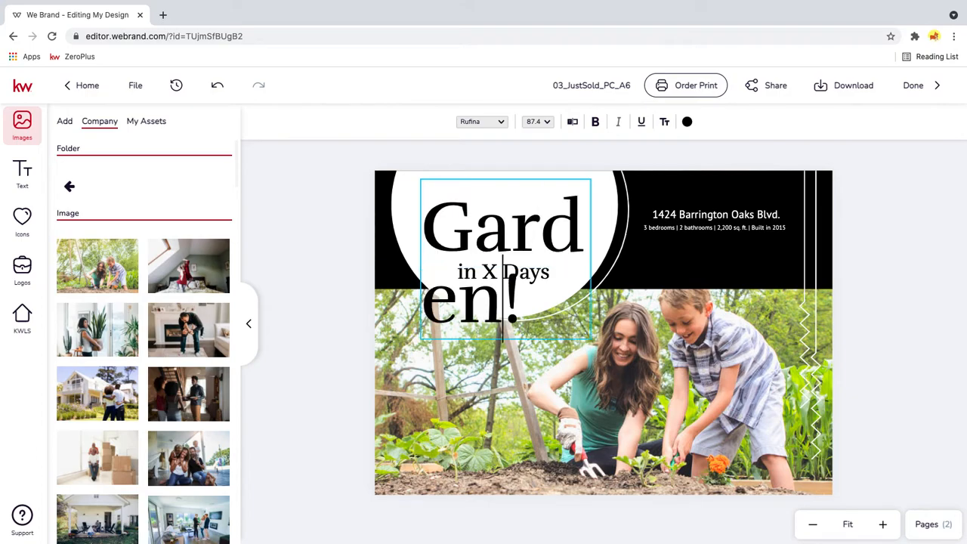
key("BackSpace")
key("BackSpace")
key("BackSpace")
key("BackSpace")
key("BackSpace")
key("BackSpace")
key("BackSpace")
key("BackSpace")
key("BackSpace")
key("BackSpace")
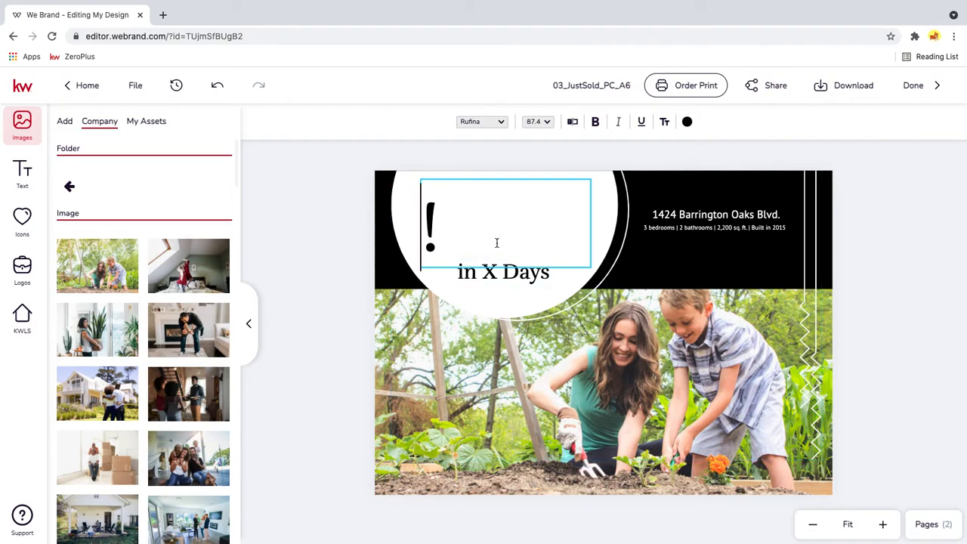
type("PLay")
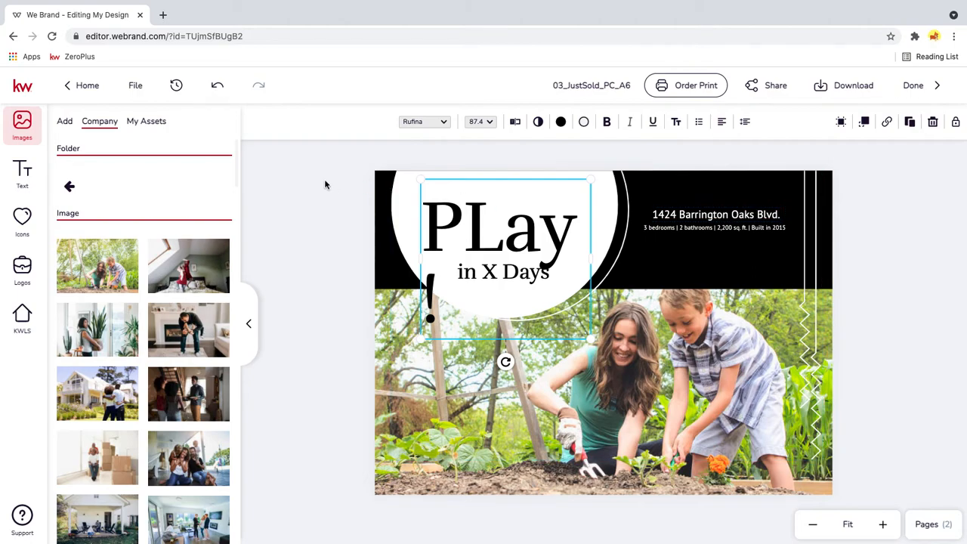
- Try replacing the headline with the saved business name from the personal text assets, and delete the headline
left_click(23, 173)
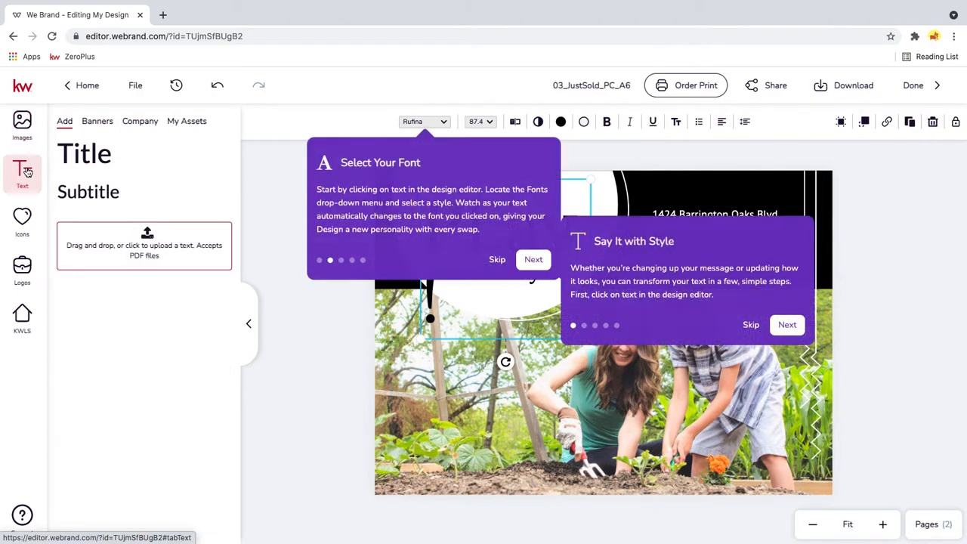
left_click(498, 259)
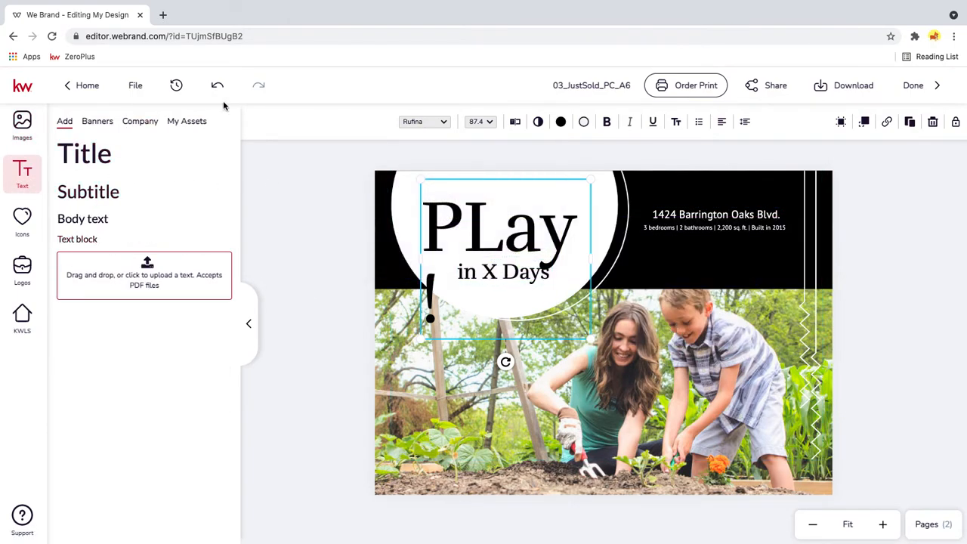
left_click(199, 128)
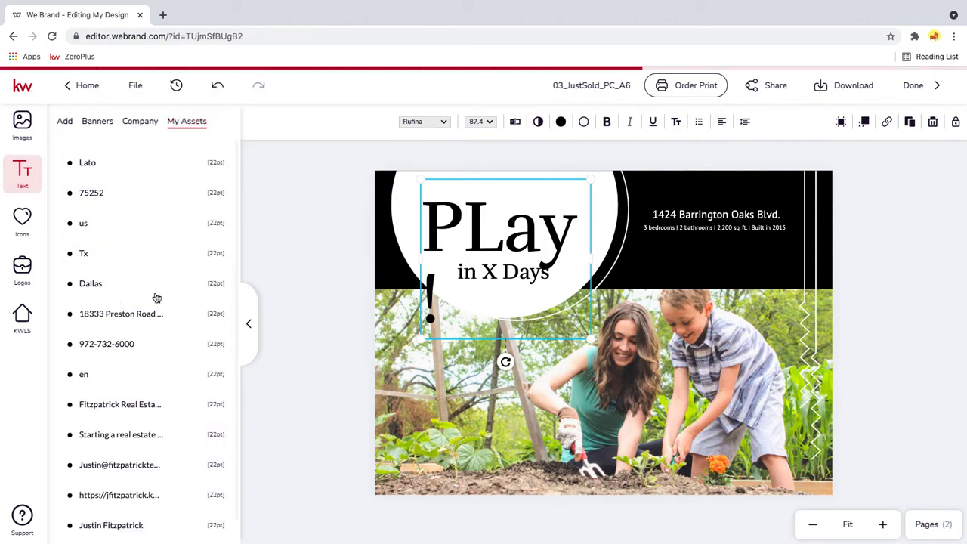
mouse_move(232, 405)
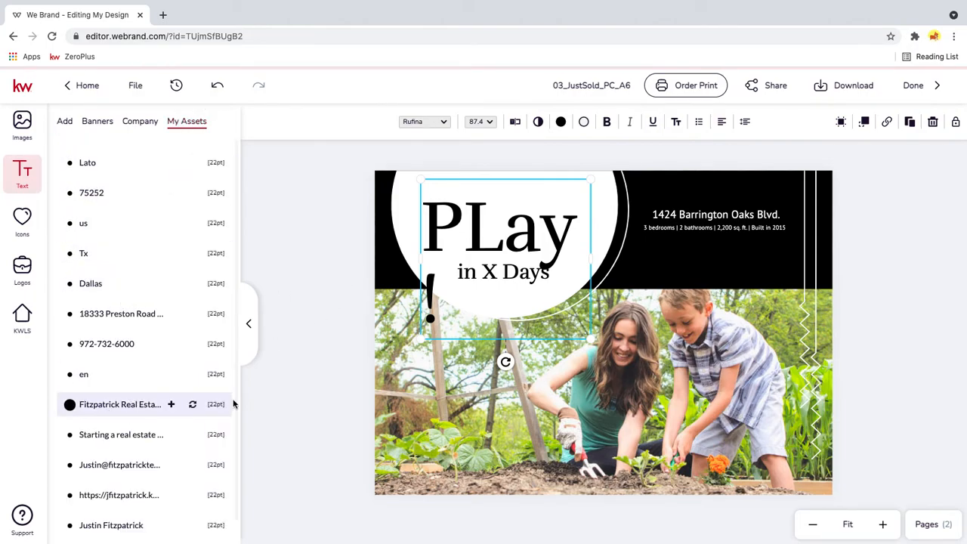
left_click(195, 407)
key("Delete")
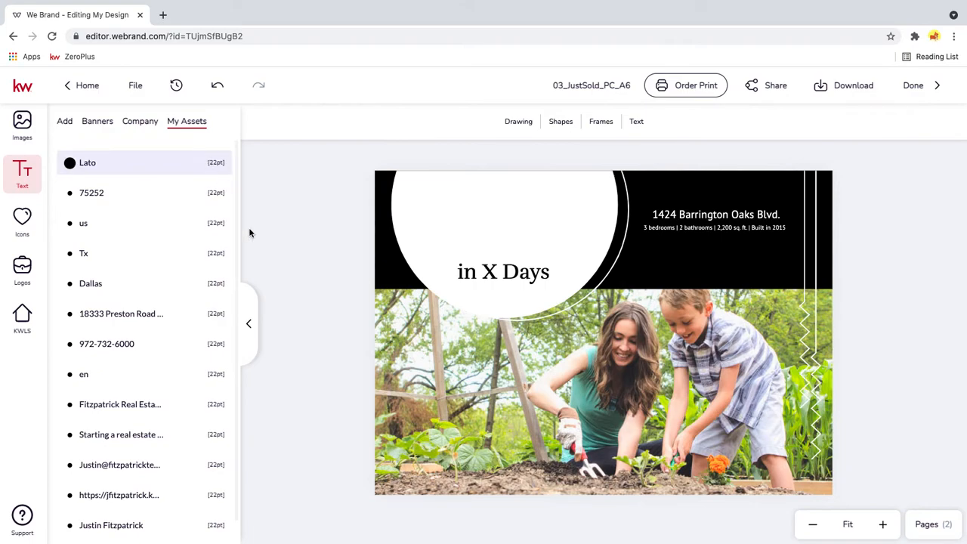
- Recolor the postcard's black header band with the red from the library colors' Main Palette
left_click(685, 259)
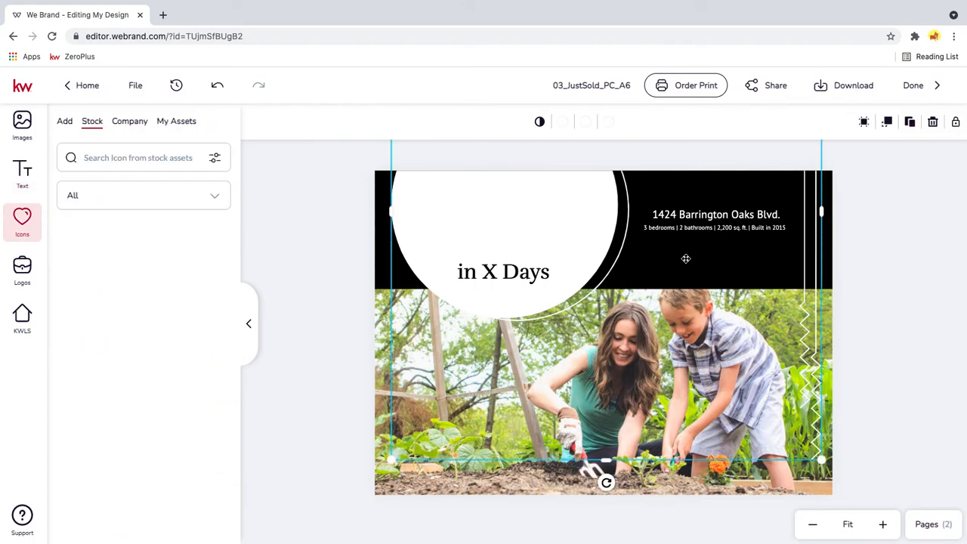
left_click(826, 251)
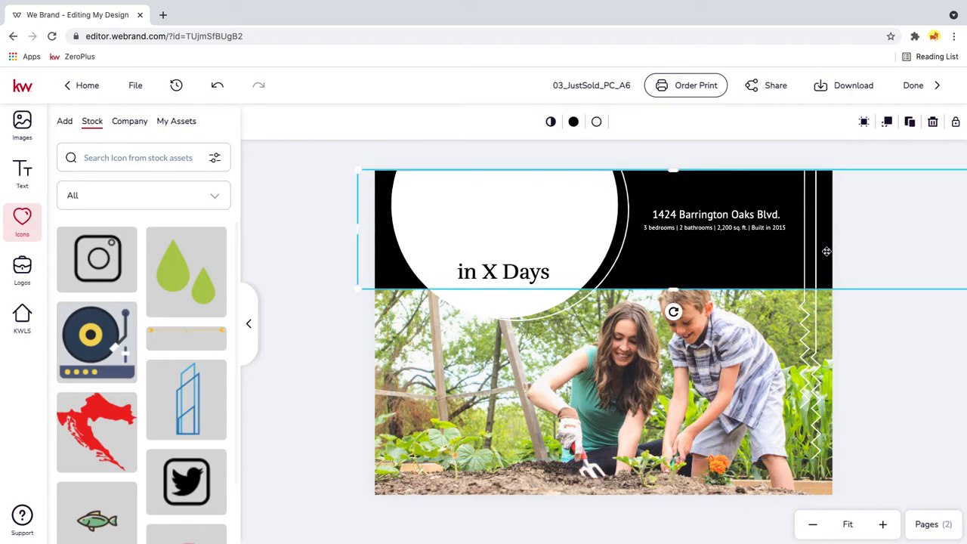
left_click(573, 121)
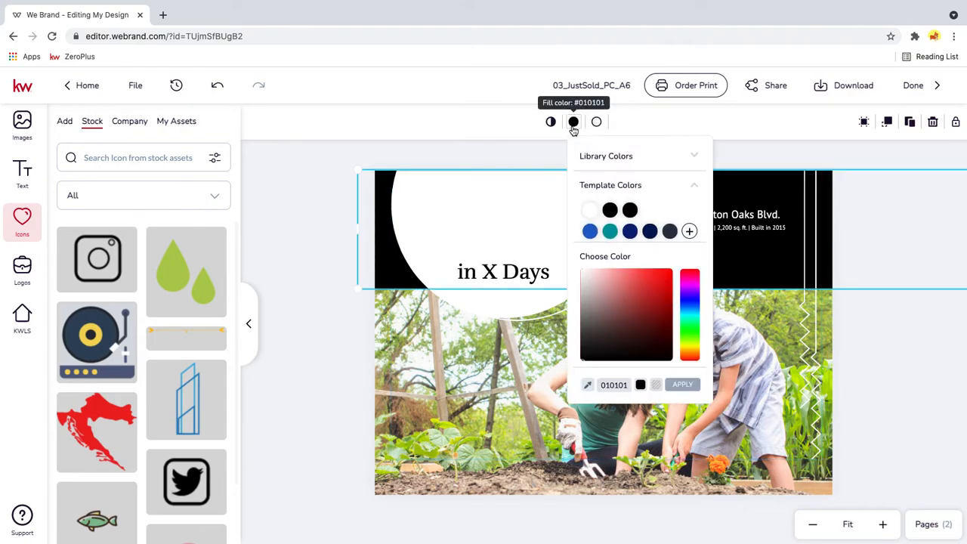
left_click(600, 155)
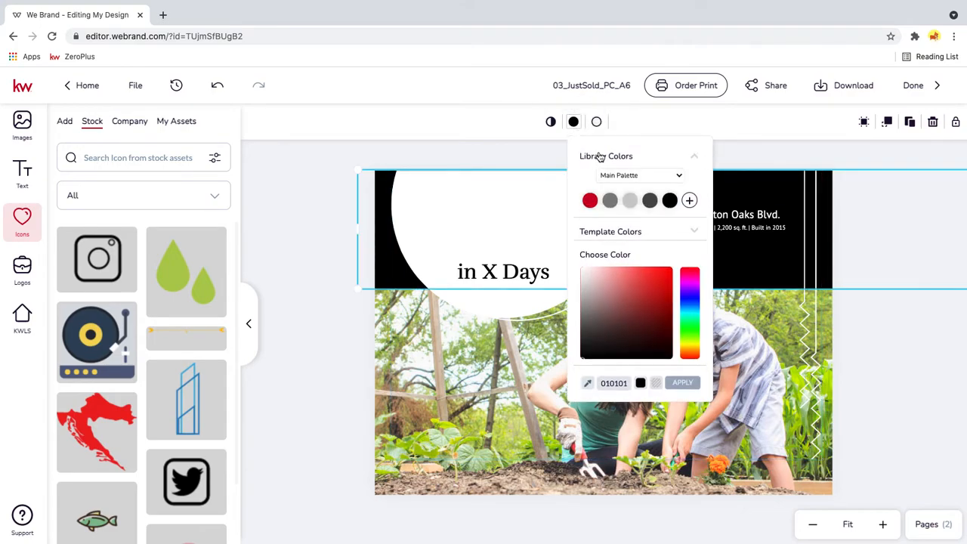
left_click(589, 201)
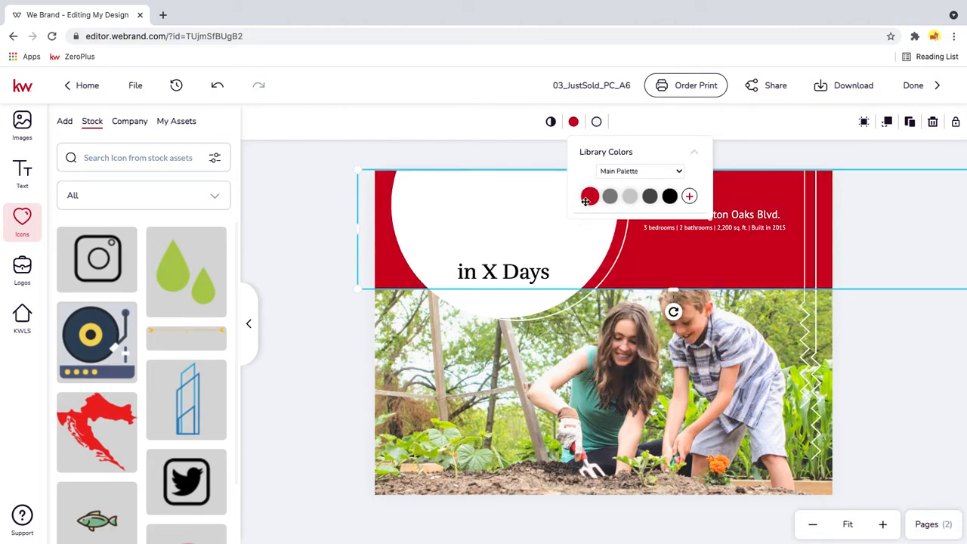
left_click(303, 238)
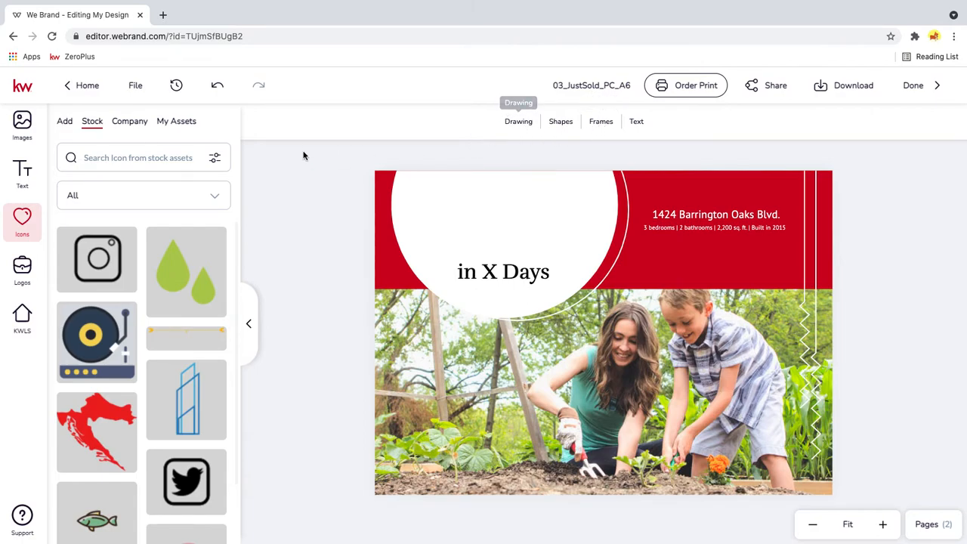
- Look through the drawing tools and the categories of ready-made shapes
left_click(509, 123)
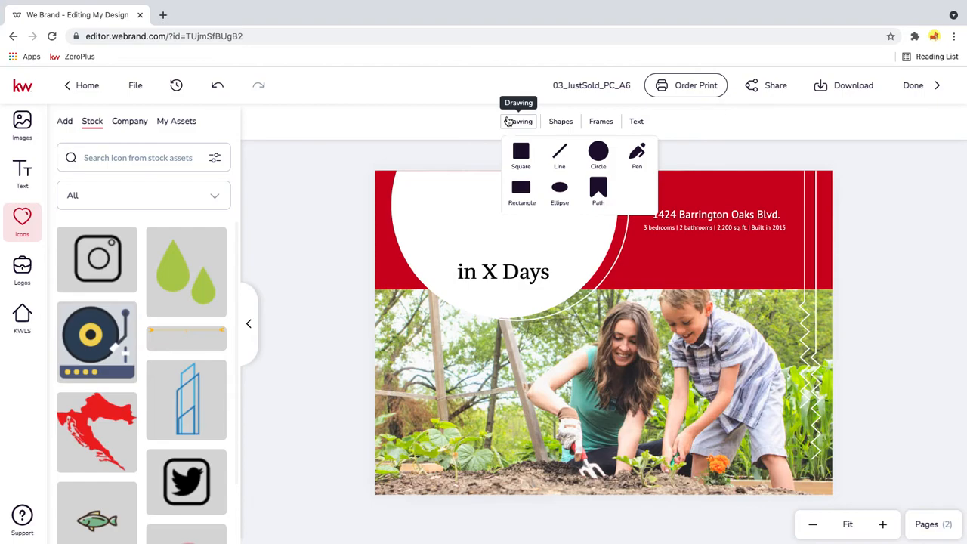
left_click(564, 124)
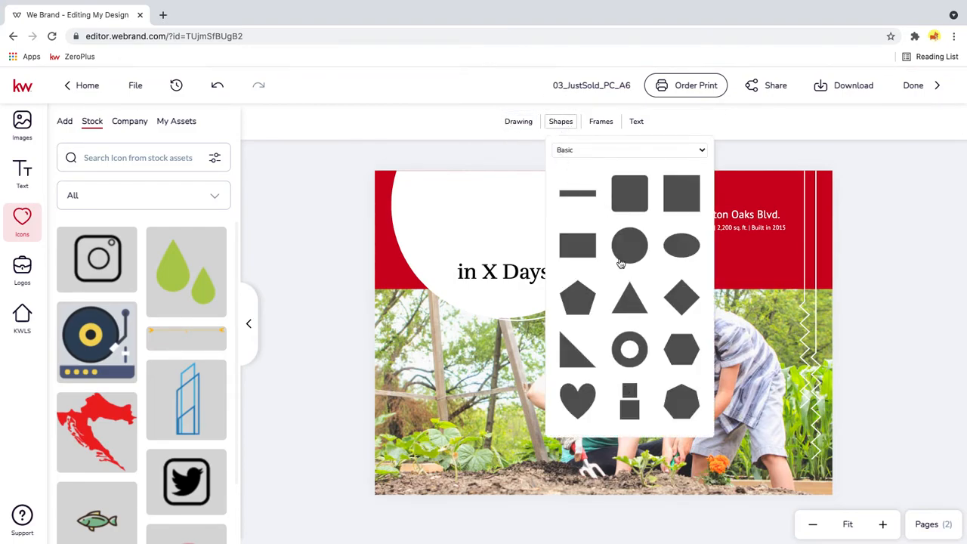
left_click(619, 152)
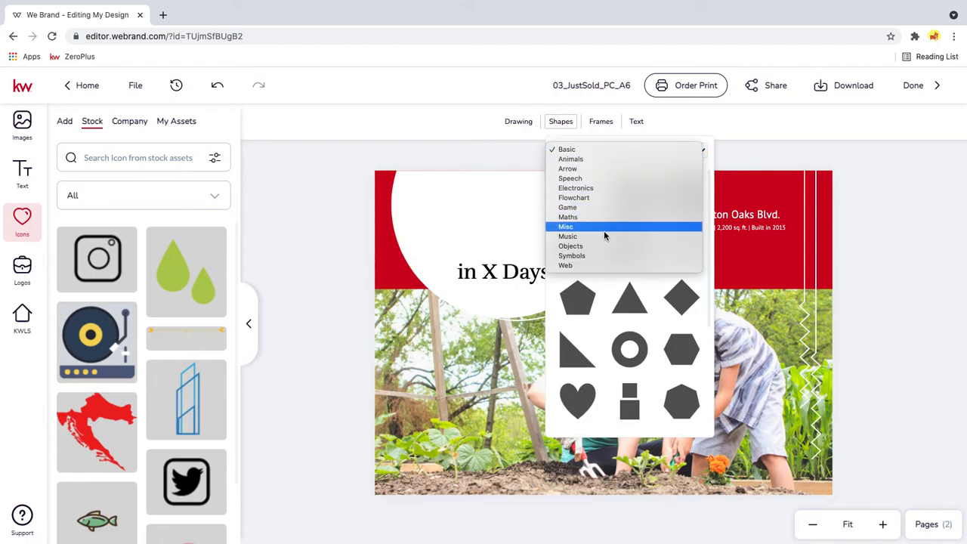
left_click(591, 128)
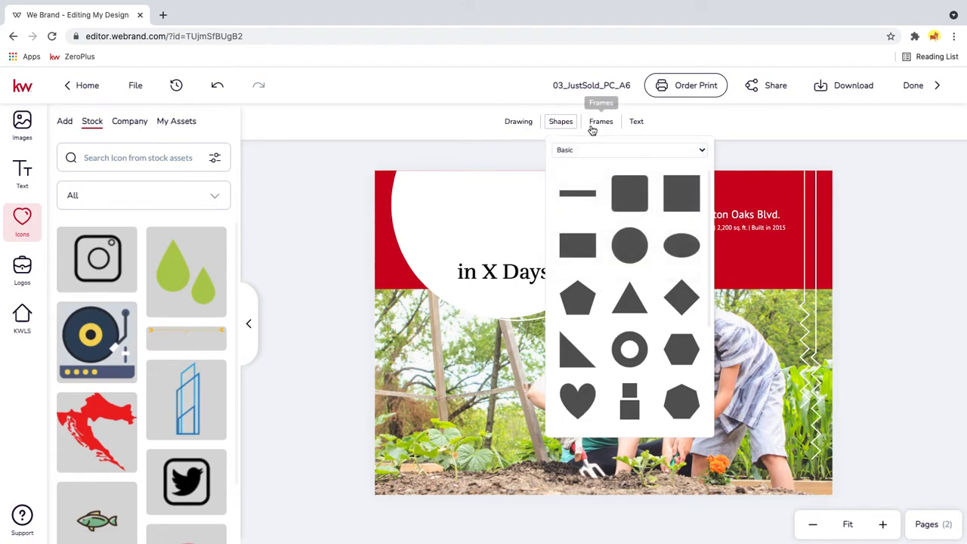
- Add the square frame with the black dash-and-dot border to the postcard's lower-left area below the white circle
left_click(594, 127)
scroll(628, 241, "down", 1)
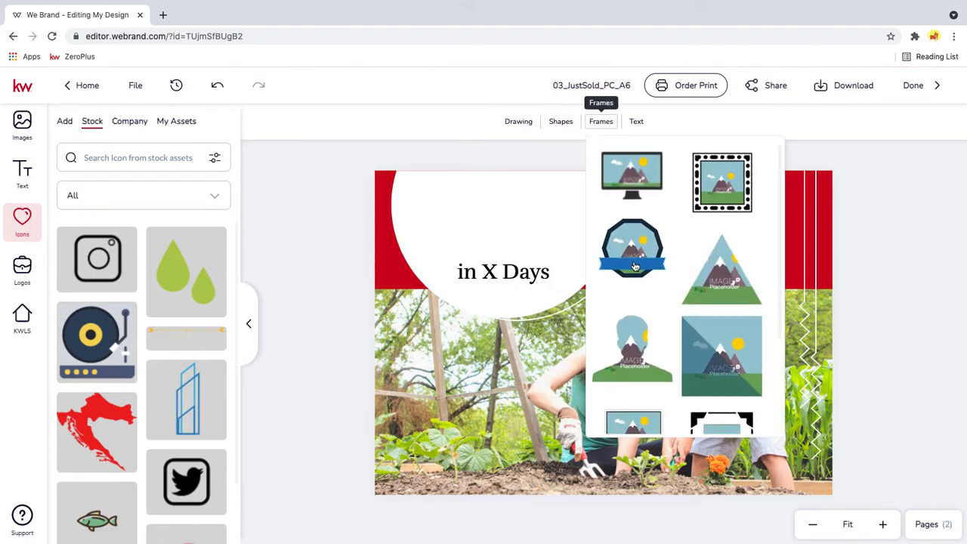
left_click(730, 187)
left_click_drag(631, 299, 468, 394)
- Fill the frame's placeholder with the company image of a man holding a child in front of a fireplace
mouse_move(189, 337)
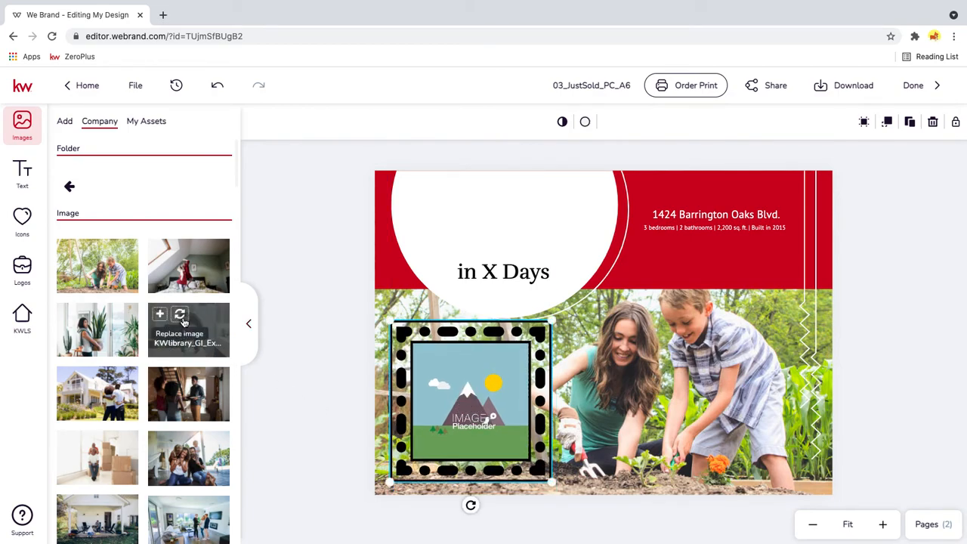
left_click_drag(210, 357, 464, 406)
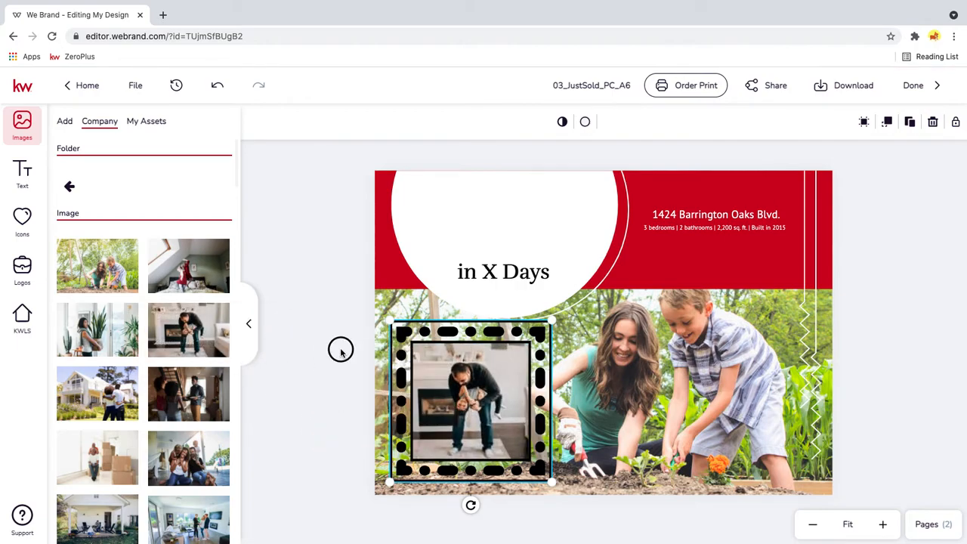
left_click(542, 510)
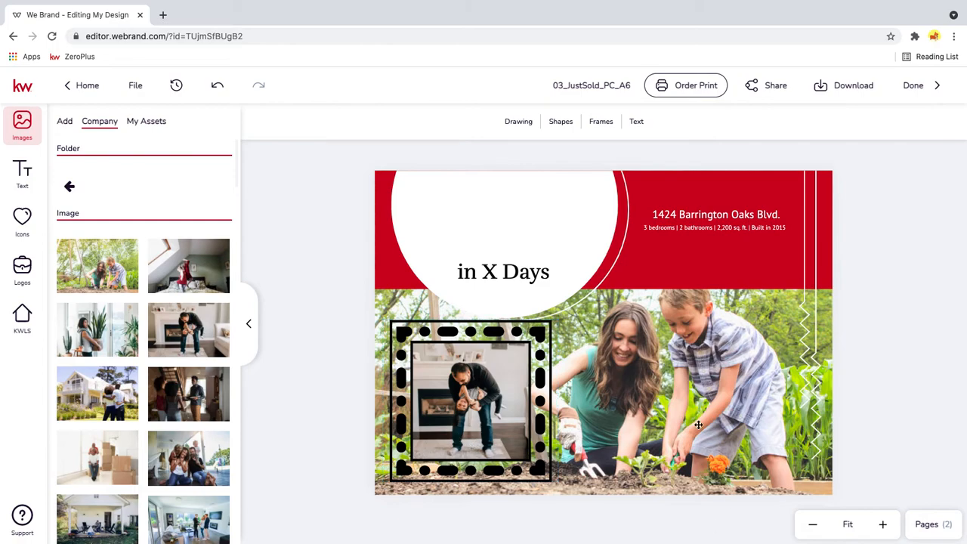
- Add a Title text element and place it in the white circle above "in X Days"
left_click(605, 125)
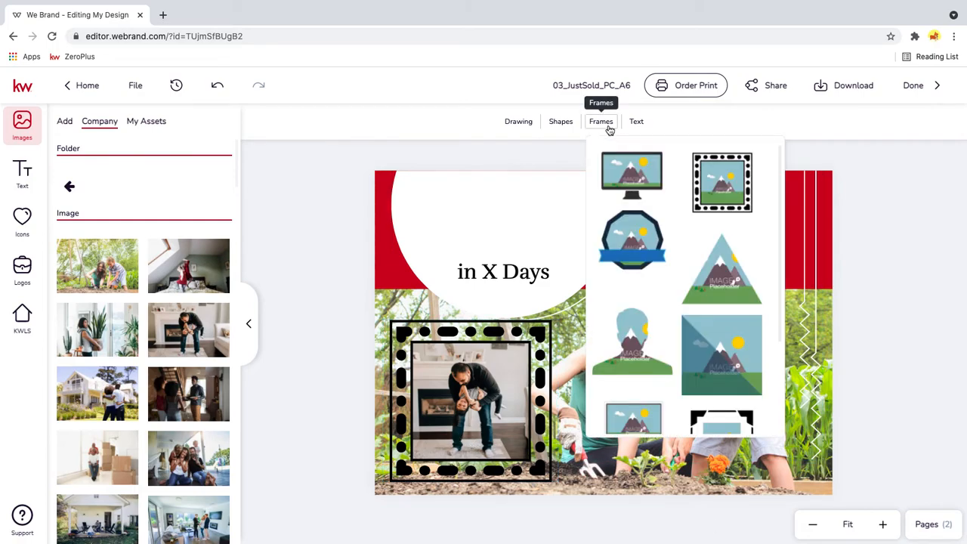
left_click(635, 123)
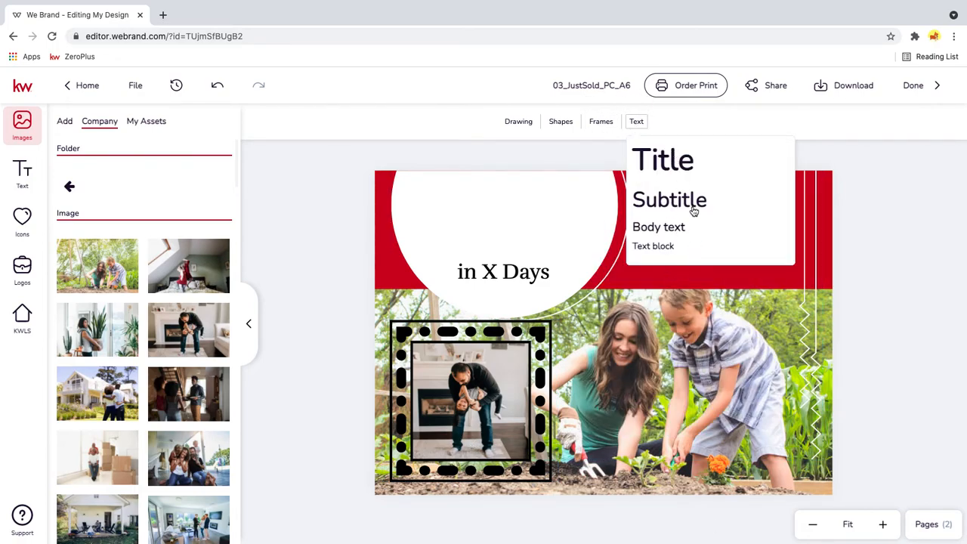
left_click(669, 161)
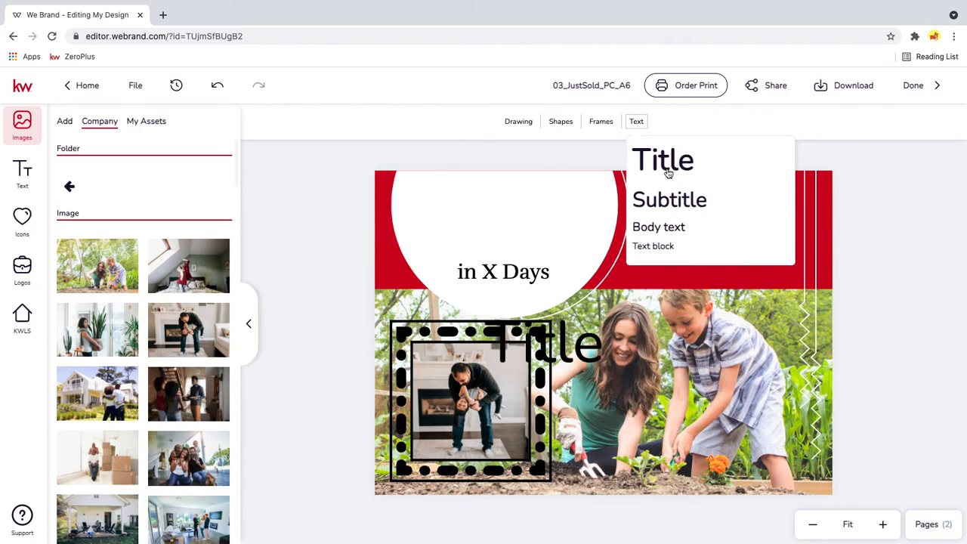
mouse_move(556, 350)
left_mouse_down()
mouse_move(552, 296)
mouse_move(502, 219)
left_mouse_up()
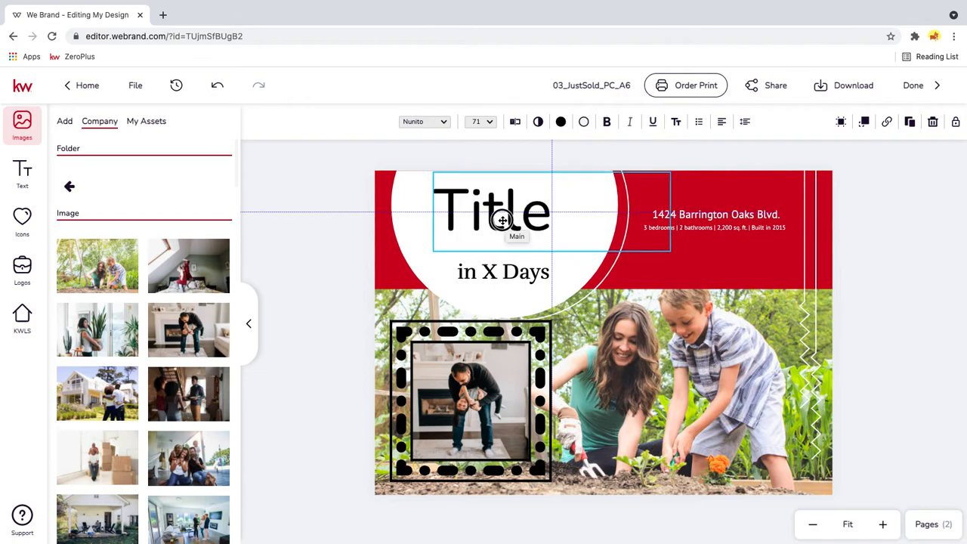
left_click(844, 245)
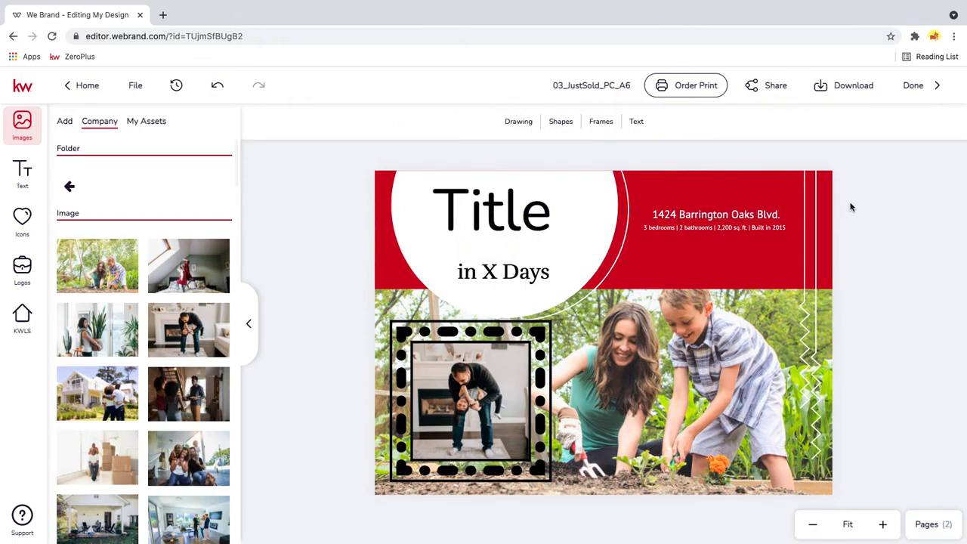
- Examine the download settings and the available file types for the design
left_click(858, 89)
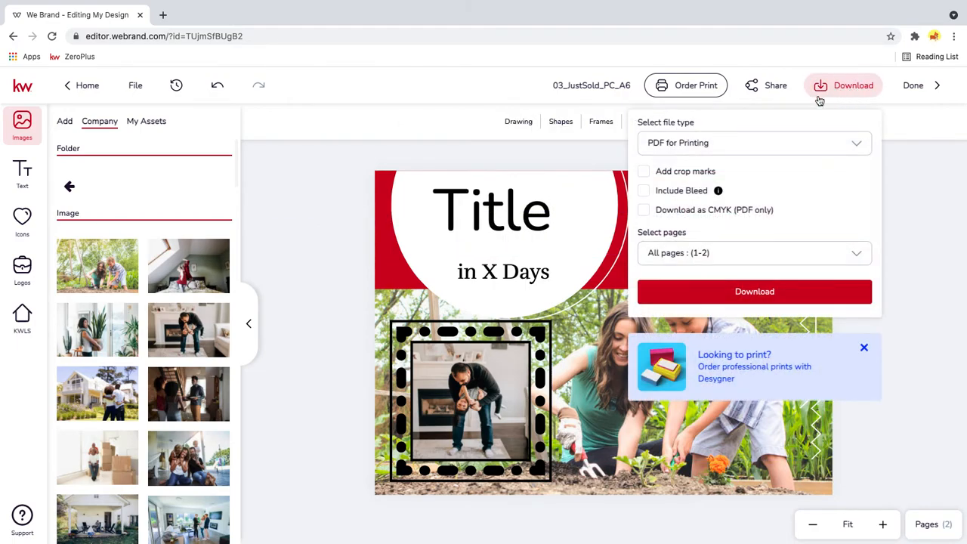
left_click(707, 144)
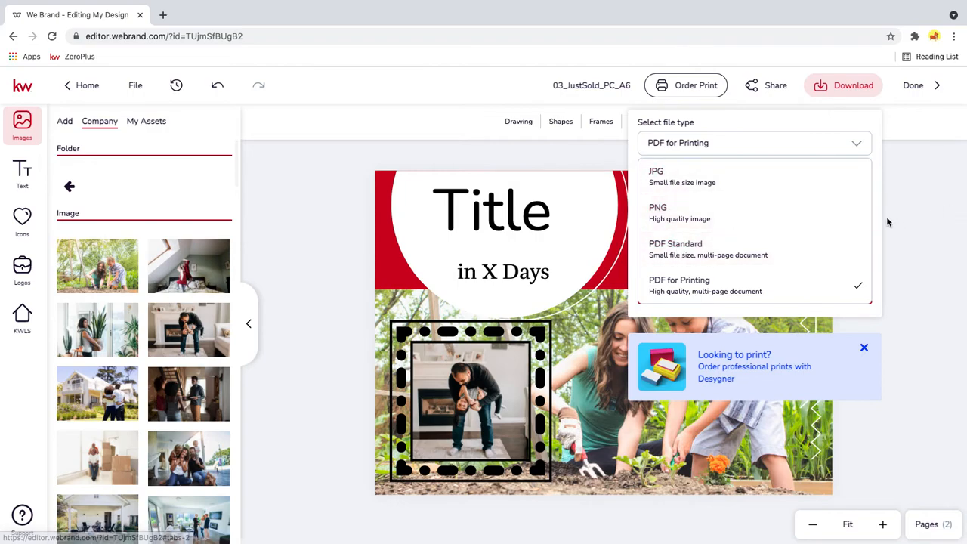
left_click(913, 169)
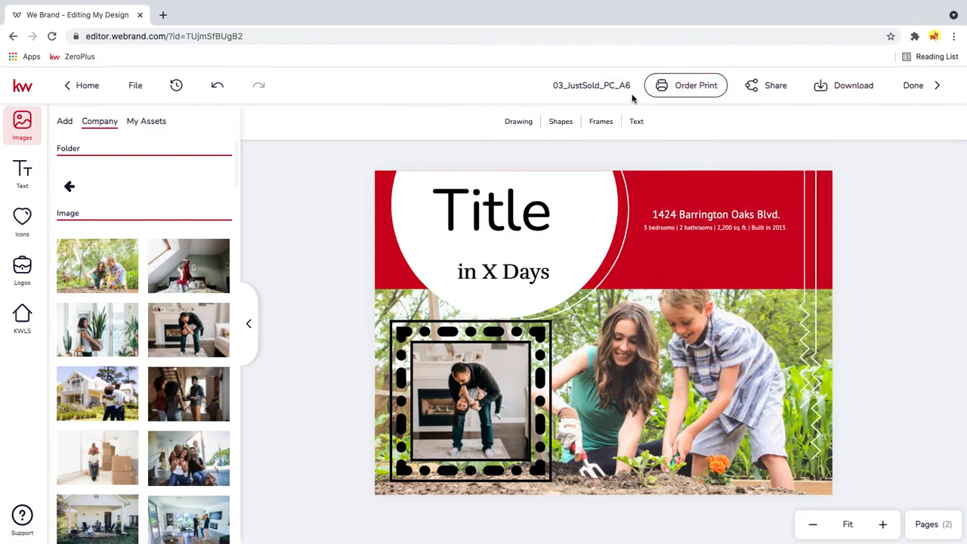
- Rename the design as Save
left_click(552, 91)
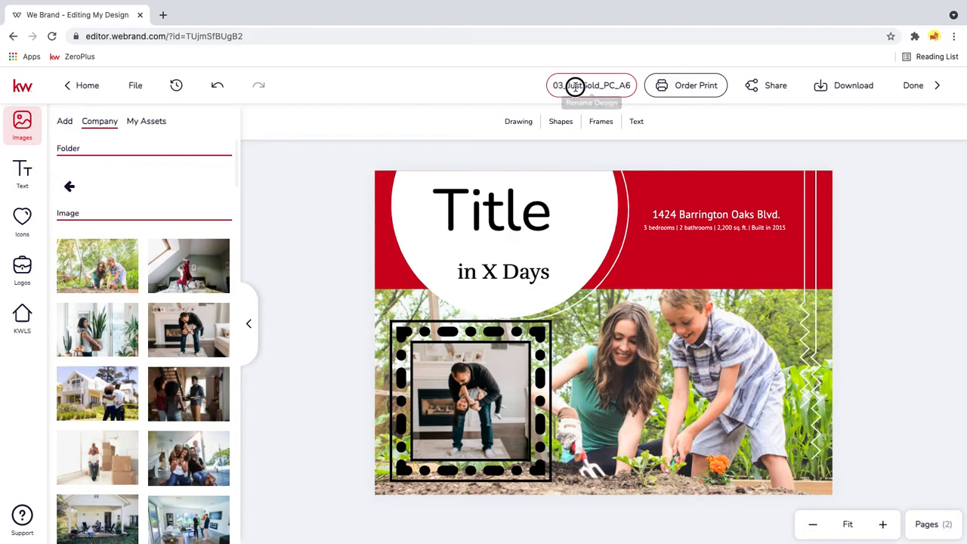
left_click_drag(553, 85, 668, 86)
key("BackSpace")
type("Save")
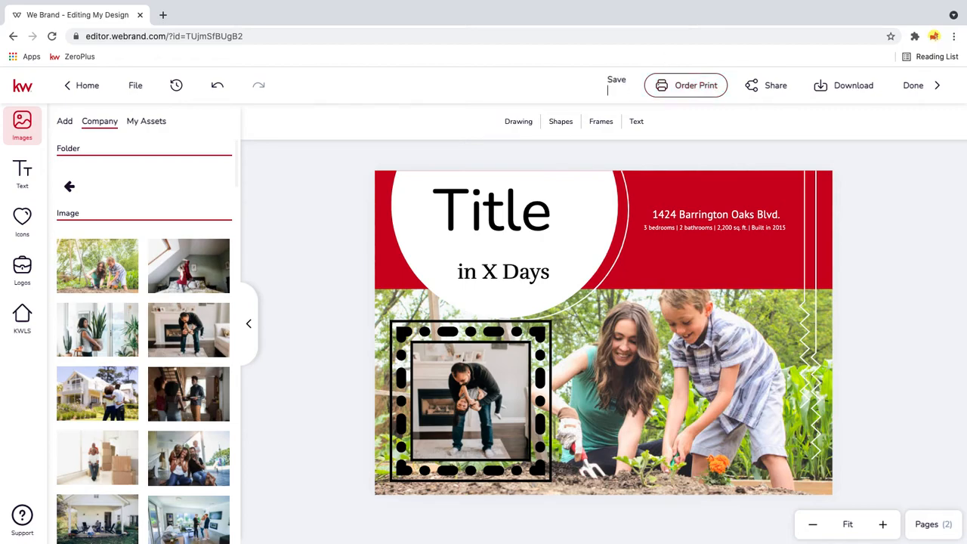
- Finish editing the postcard and save the design on leaving the editor
left_click(913, 166)
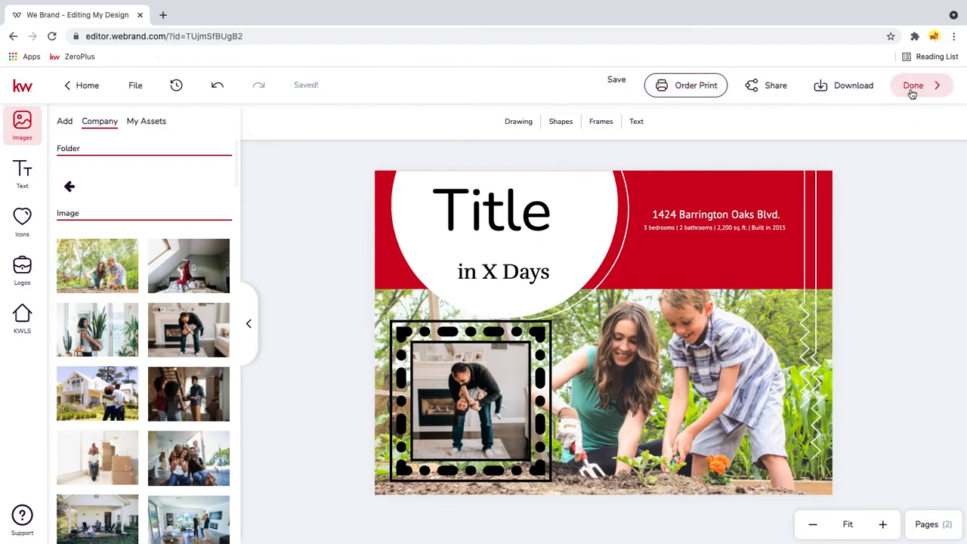
left_click(913, 89)
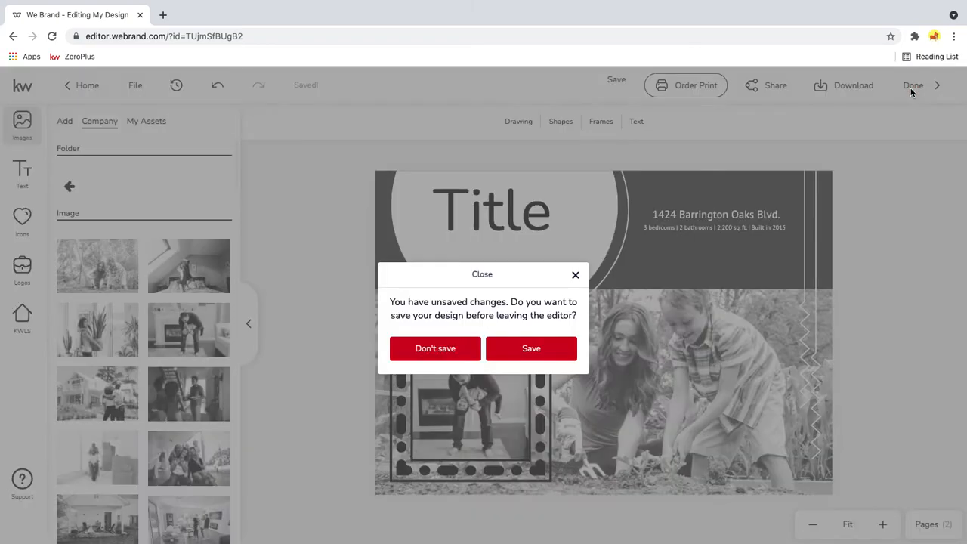
left_click(527, 350)
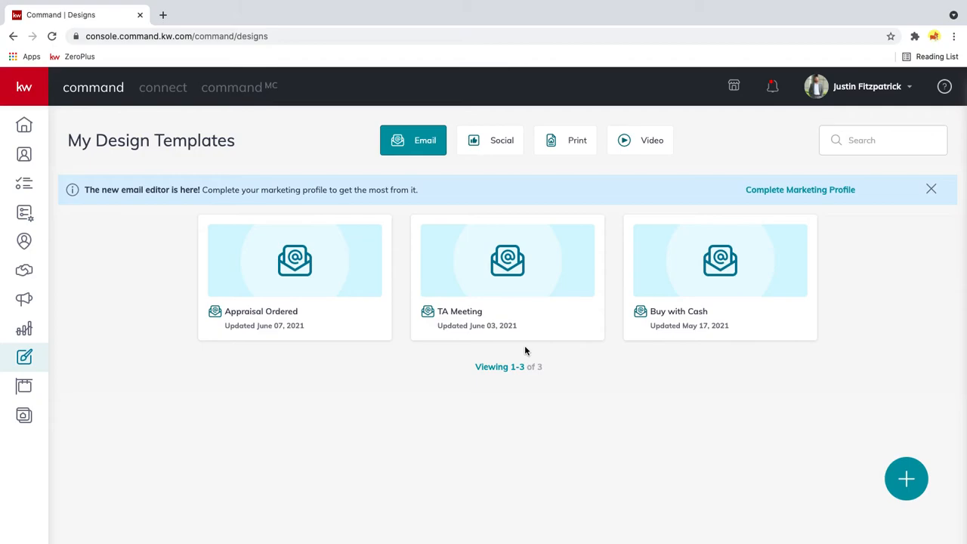
- Start a new email design and browse the KWRI email templates, loading two further batches
left_click(923, 480)
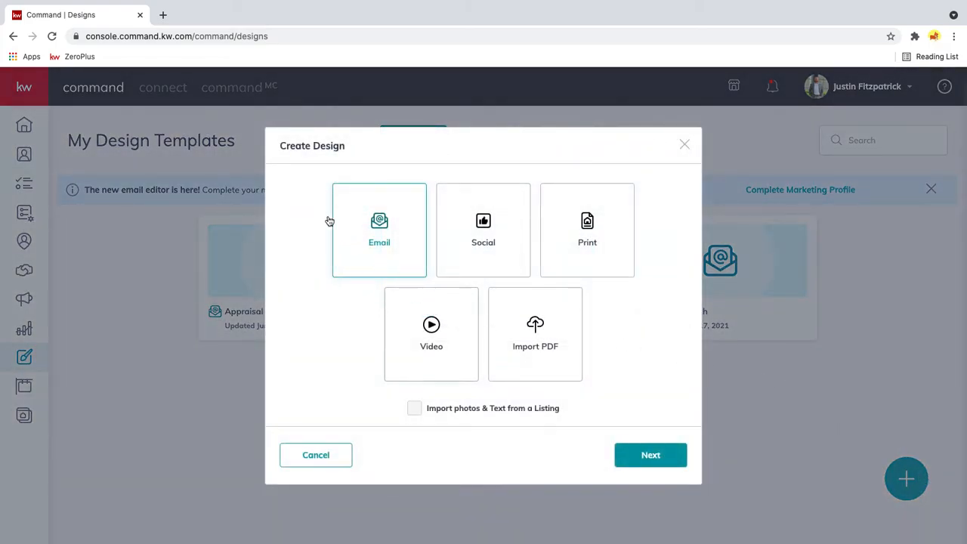
left_click(647, 458)
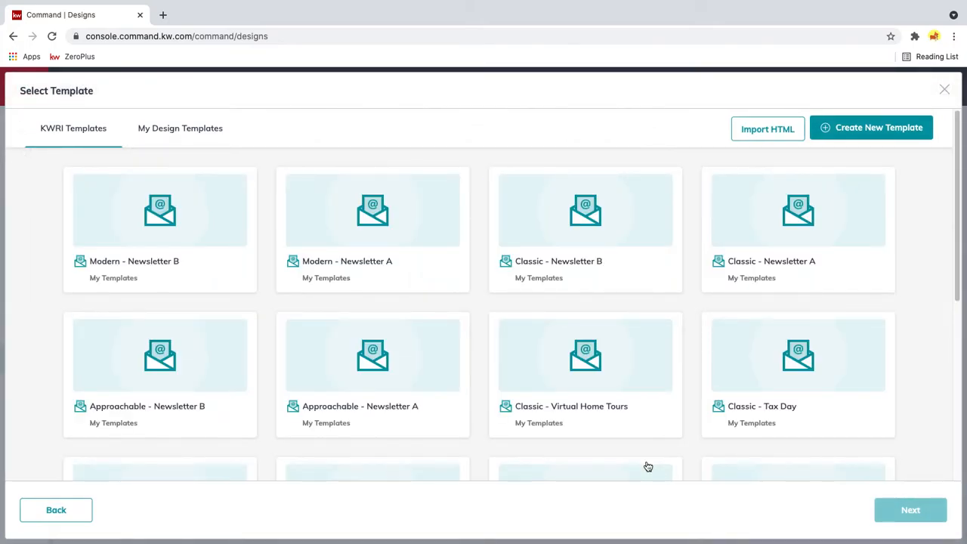
scroll(486, 312, "down", 3)
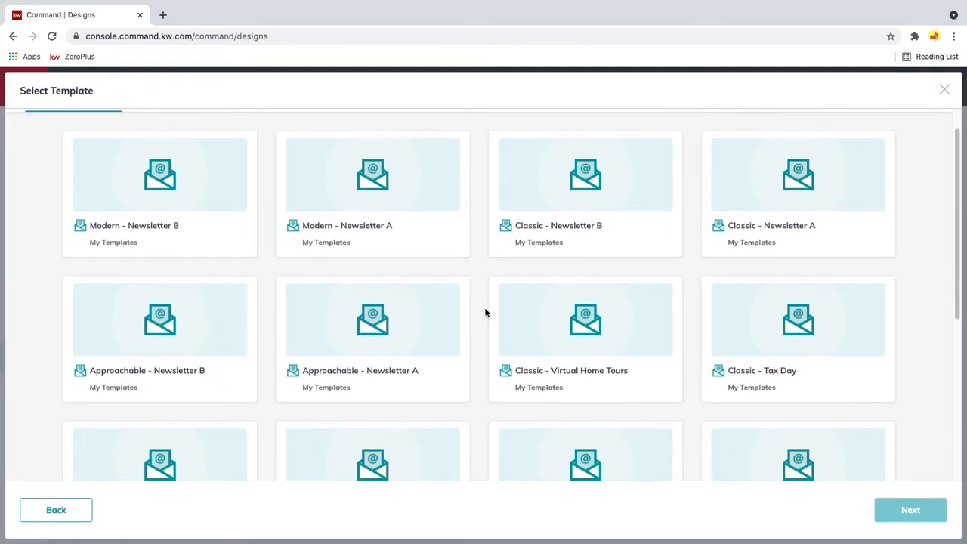
scroll(486, 312, "down", 2)
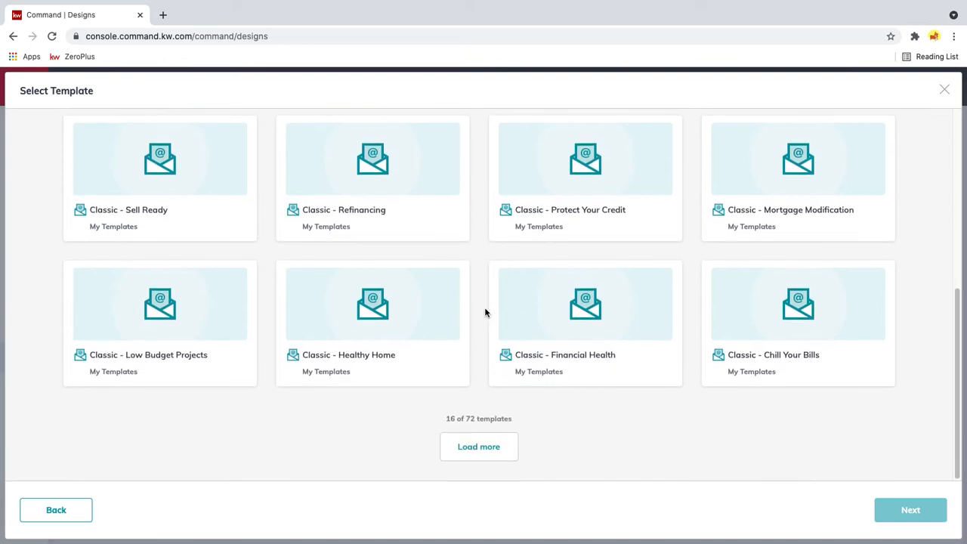
left_click(493, 449)
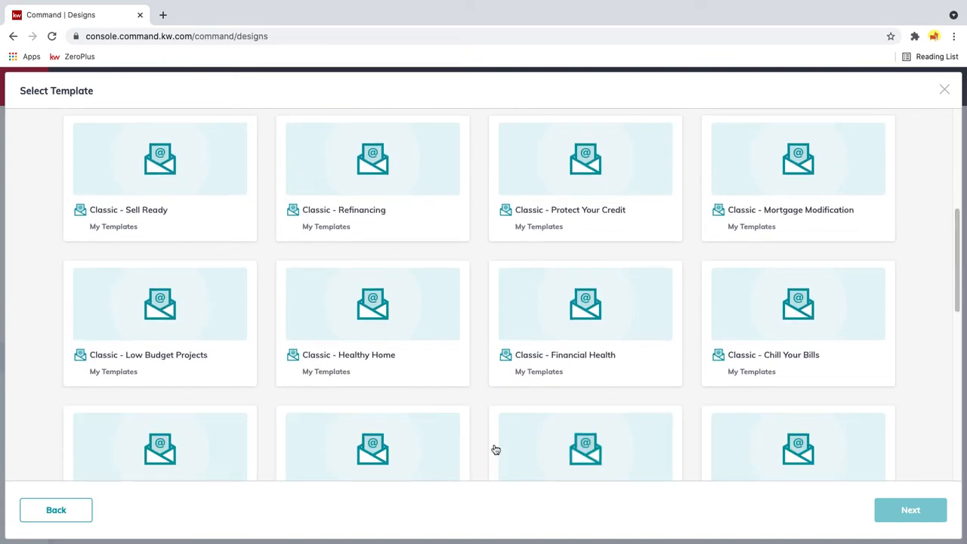
scroll(474, 435, "down", 4)
scroll(475, 435, "down", 2)
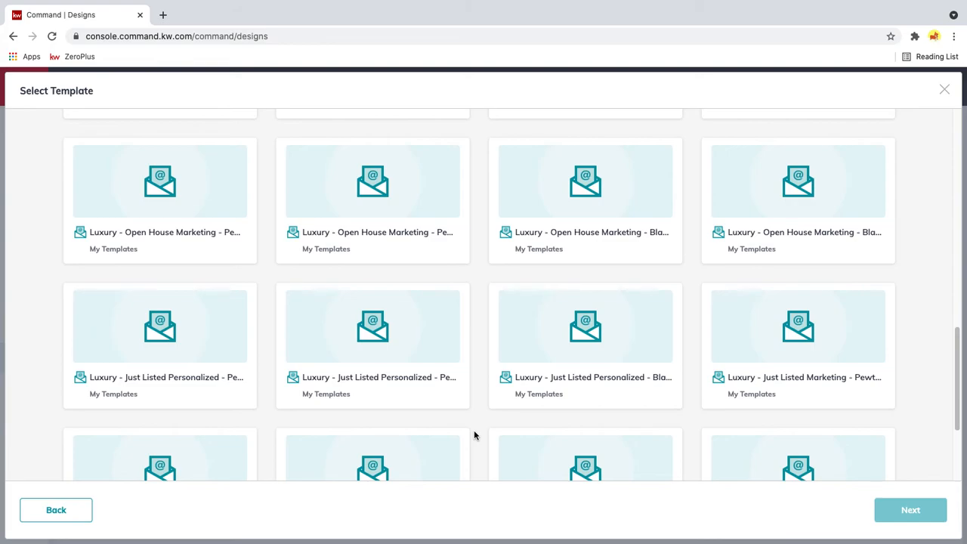
scroll(401, 417, "down", 3)
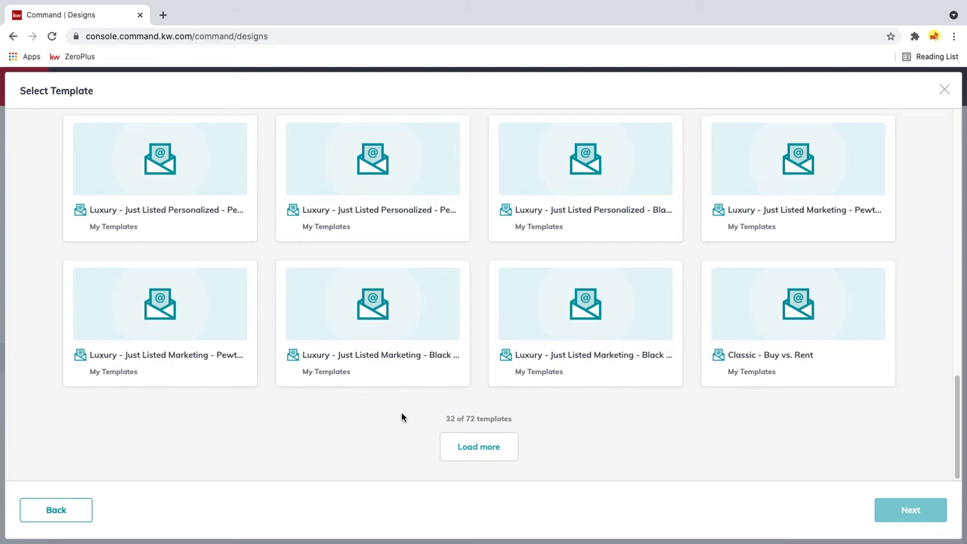
left_click(509, 444)
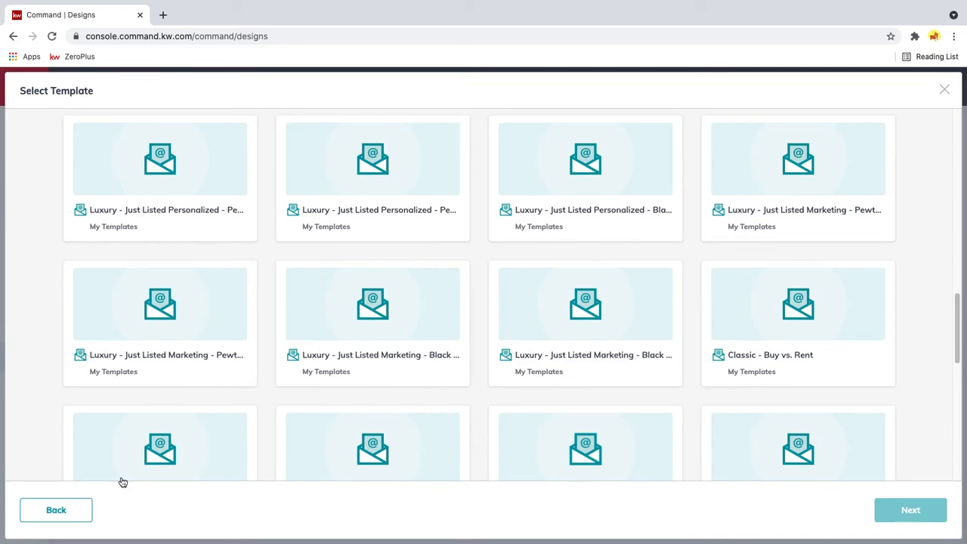
scroll(490, 391, "down", 3)
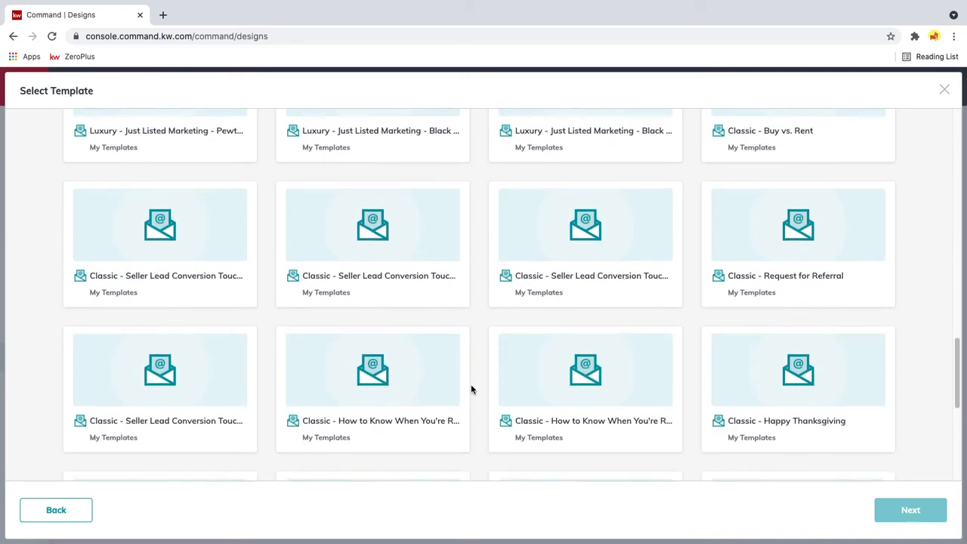
scroll(490, 390, "down", 2)
scroll(487, 381, "up", 8)
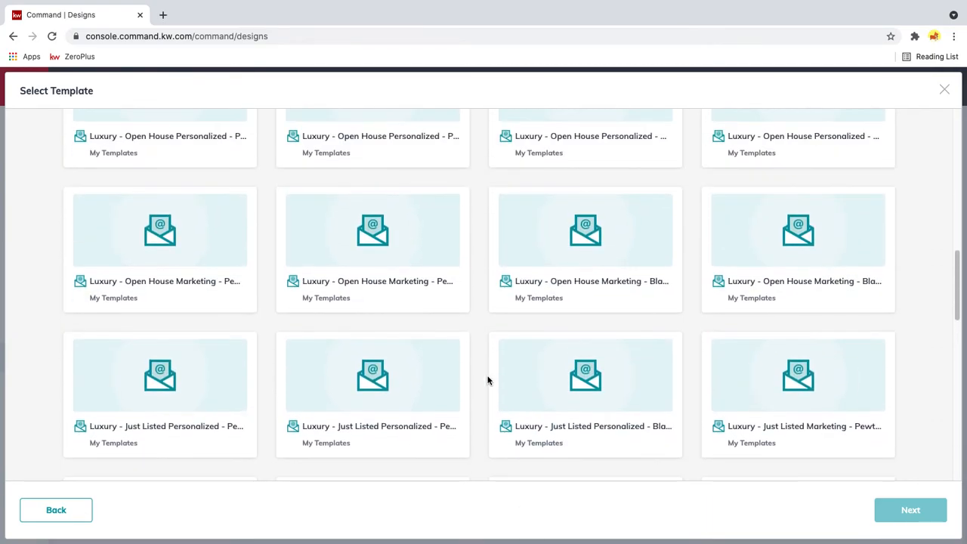
- Open the Luxury - Open House Marketing - Black - Two Logo Footer template in the email editor and review its layout
left_click(578, 293)
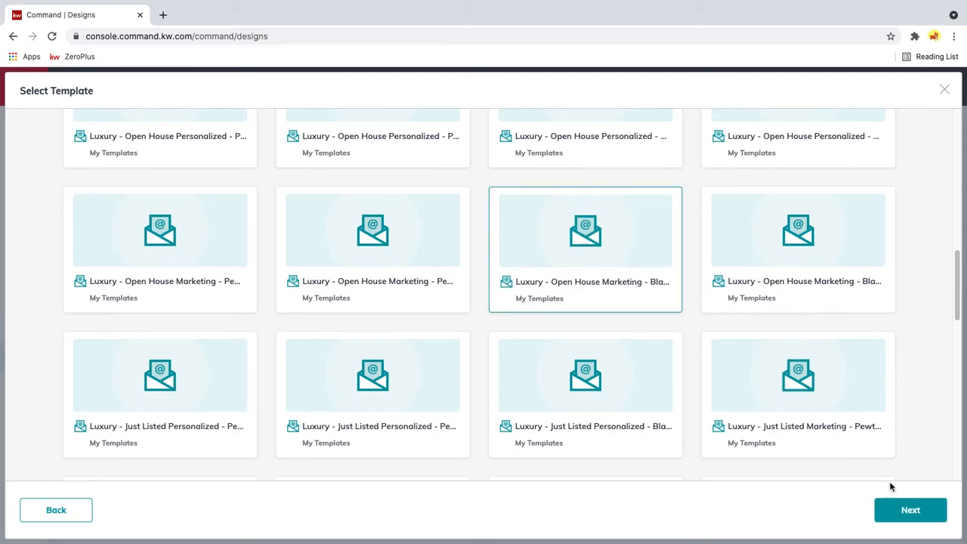
left_click(911, 511)
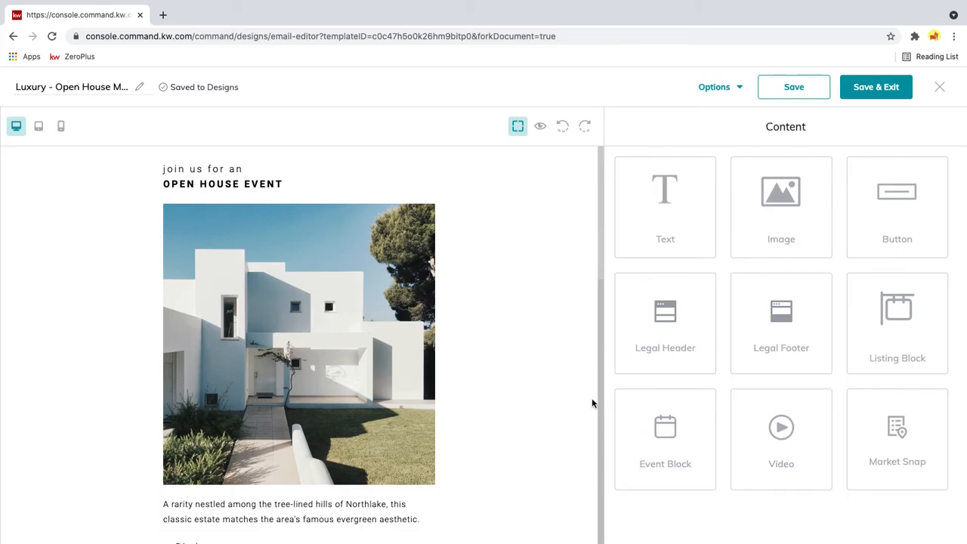
scroll(276, 415, "down", 3)
scroll(277, 412, "down", 4)
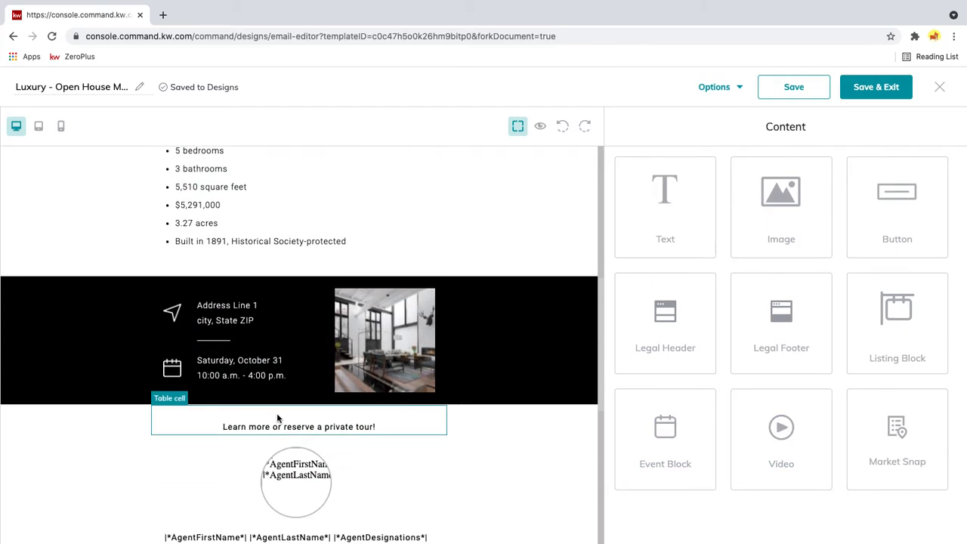
scroll(277, 416, "up", 6)
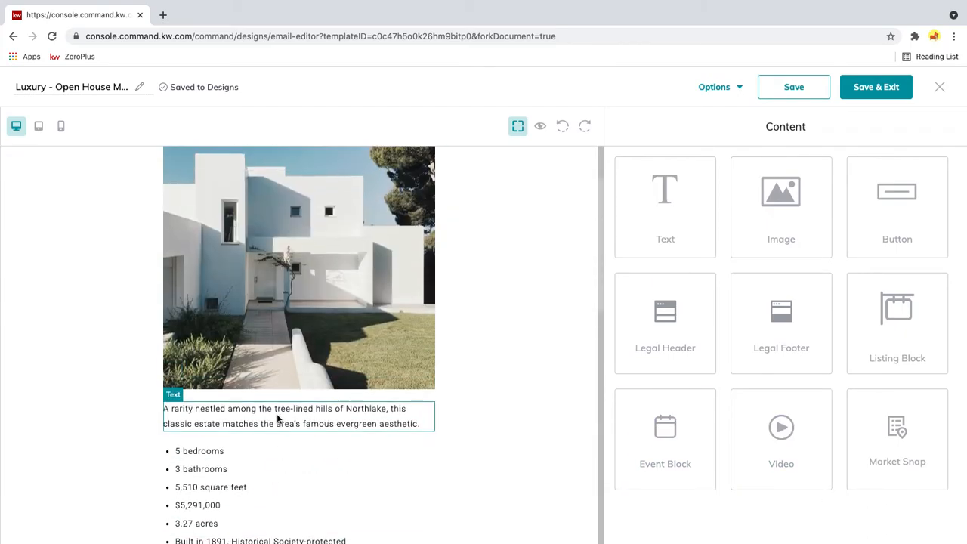
scroll(279, 412, "up", 2)
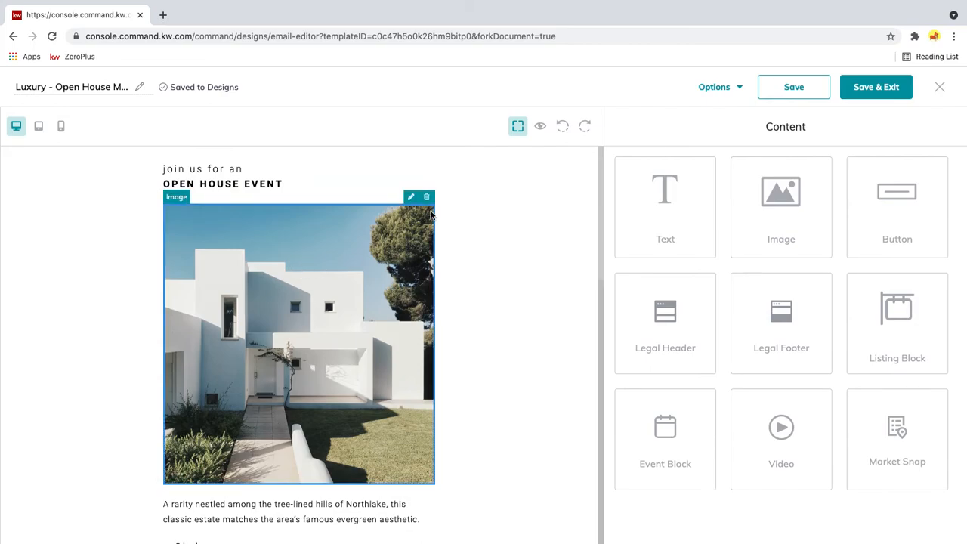
- Open the house image's edit settings and examine its properties and the available link types
left_click(410, 198)
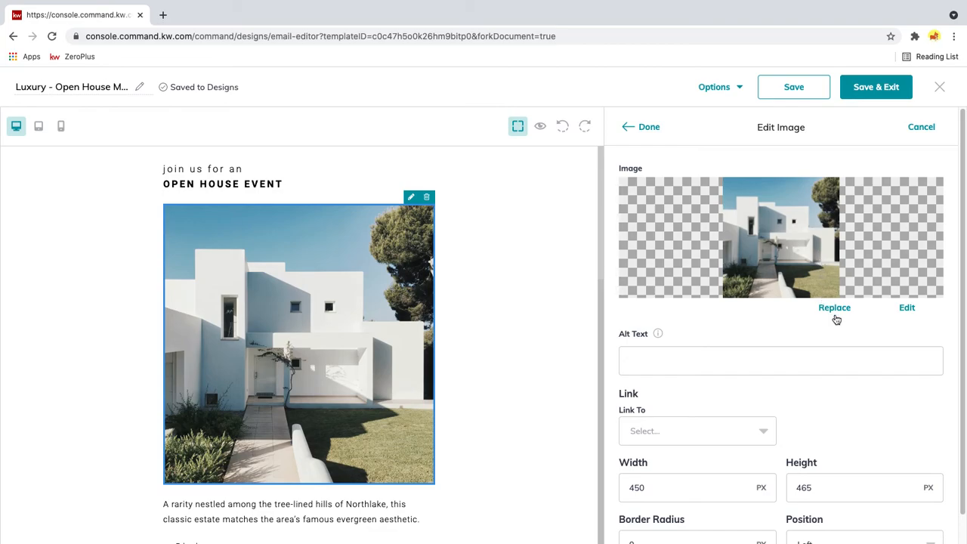
scroll(737, 420, "down", 2)
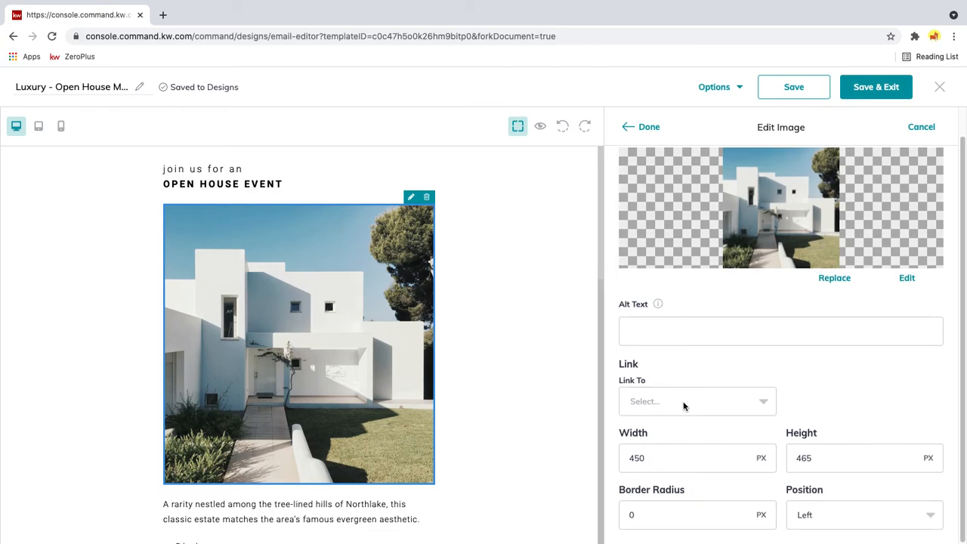
left_click(684, 406)
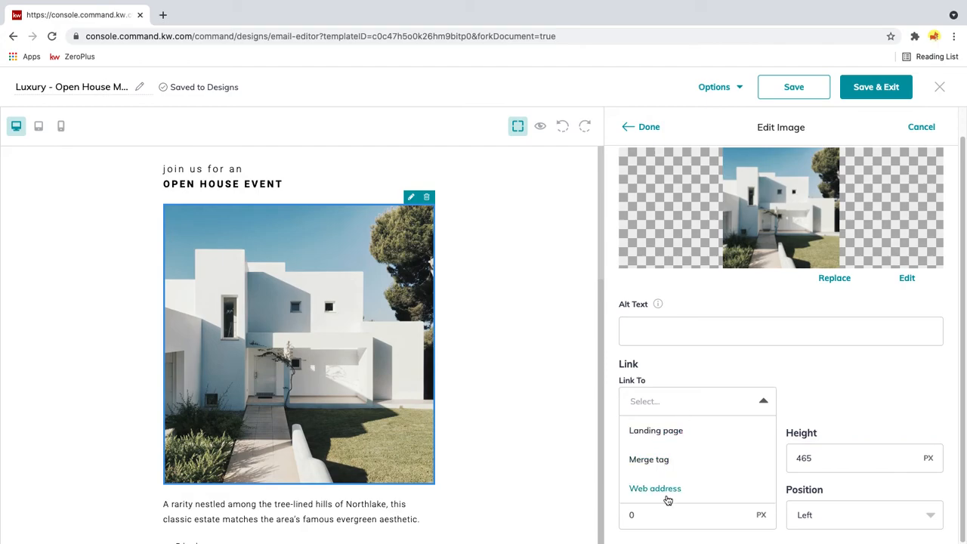
left_click(599, 310)
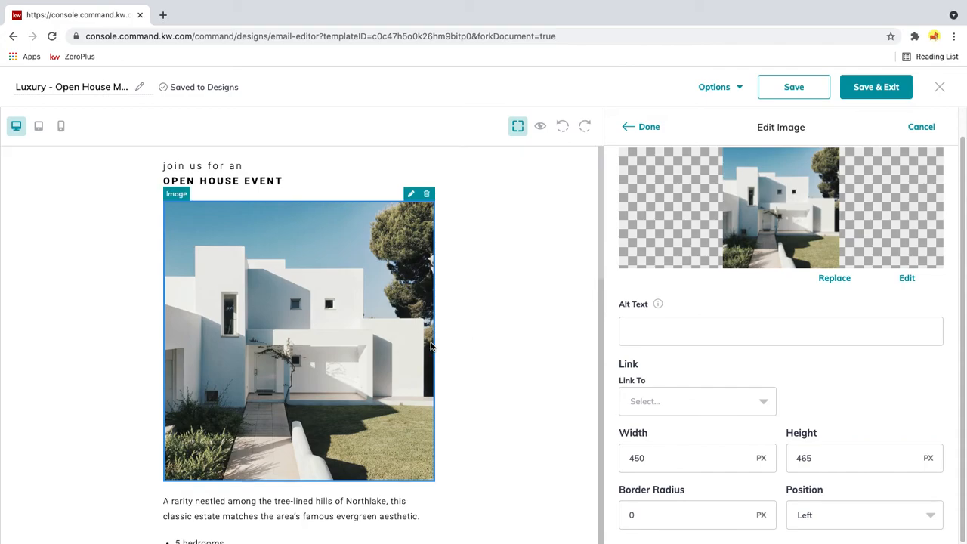
scroll(459, 341, "down", 5)
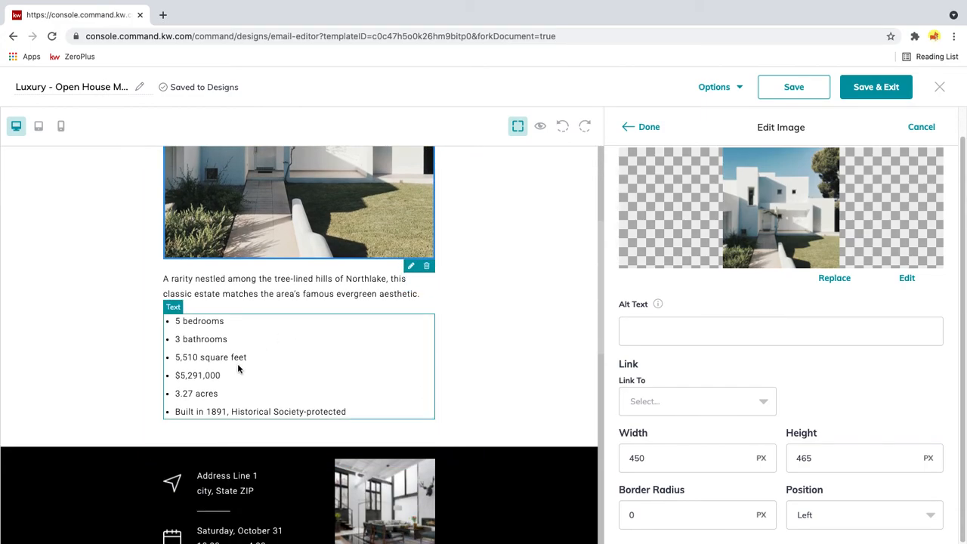
- Preview the open house email, check its agent details and logo footer, and close the preview
left_click(541, 126)
scroll(635, 291, "down", 10)
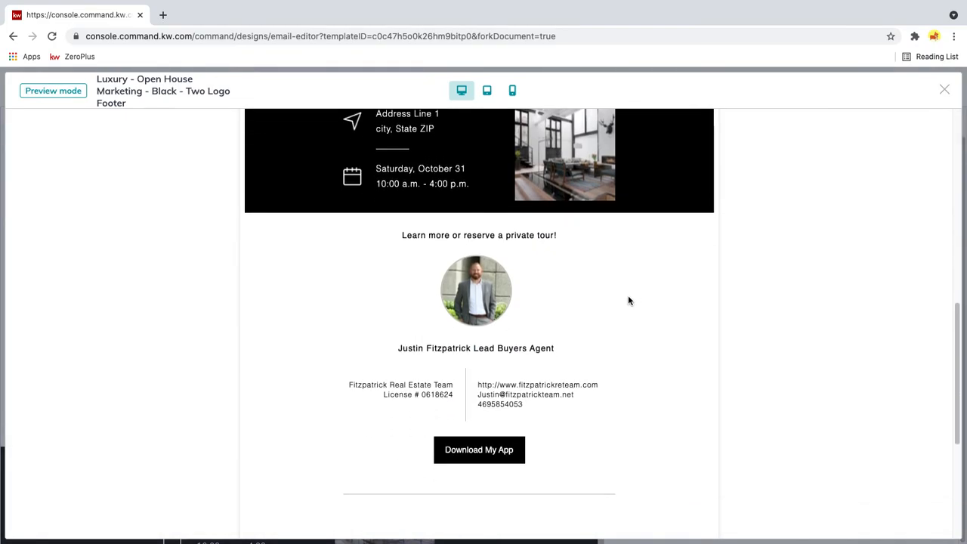
scroll(528, 456, "down", 5)
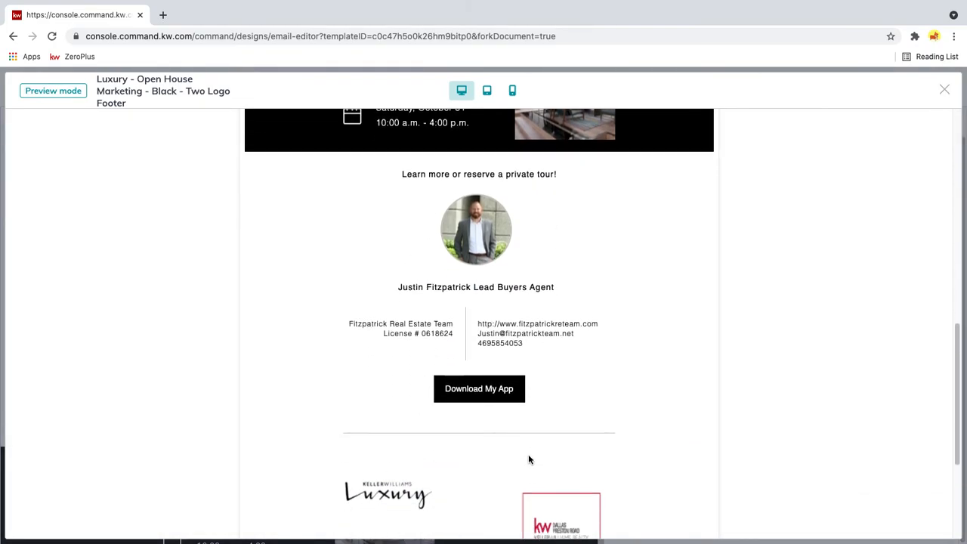
scroll(518, 451, "up", 15)
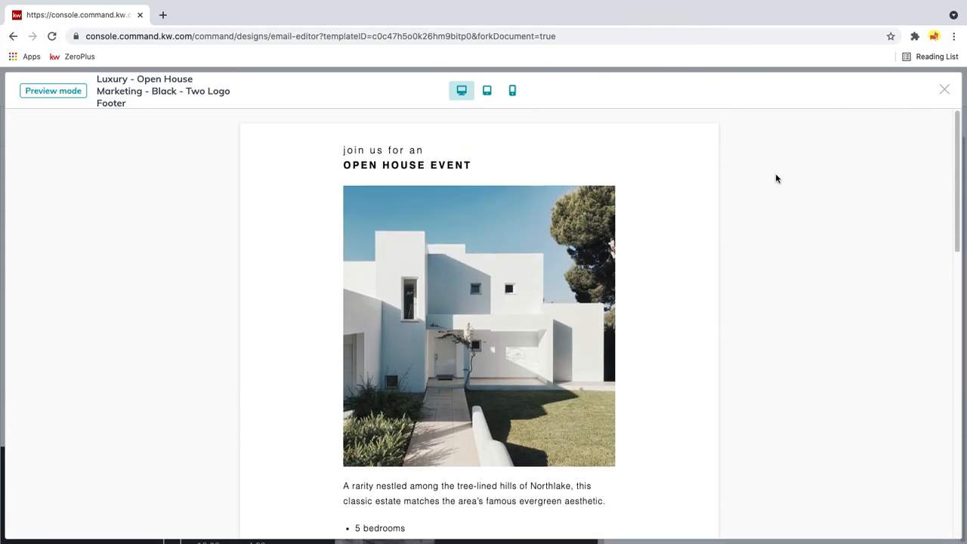
left_click(944, 94)
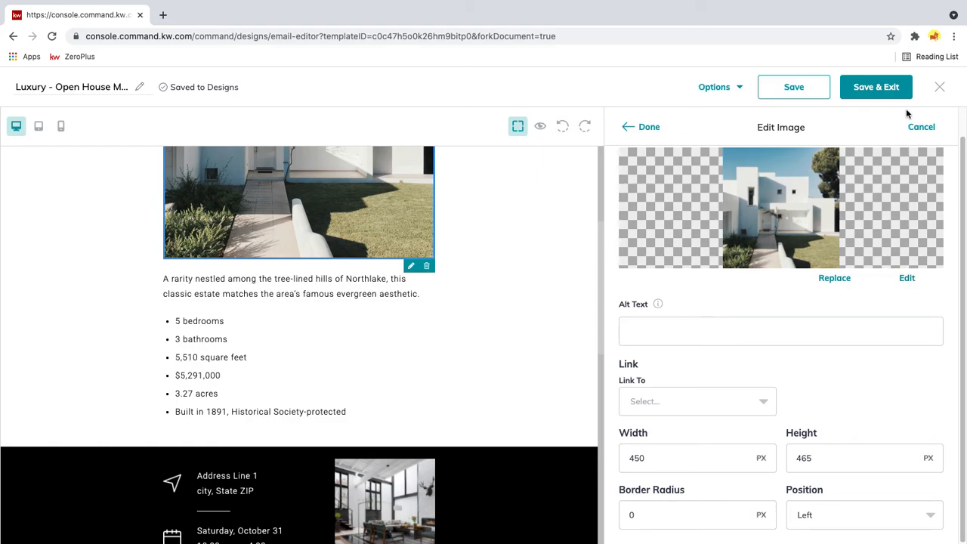
- Exit the email editor and discard the changes
left_click(940, 90)
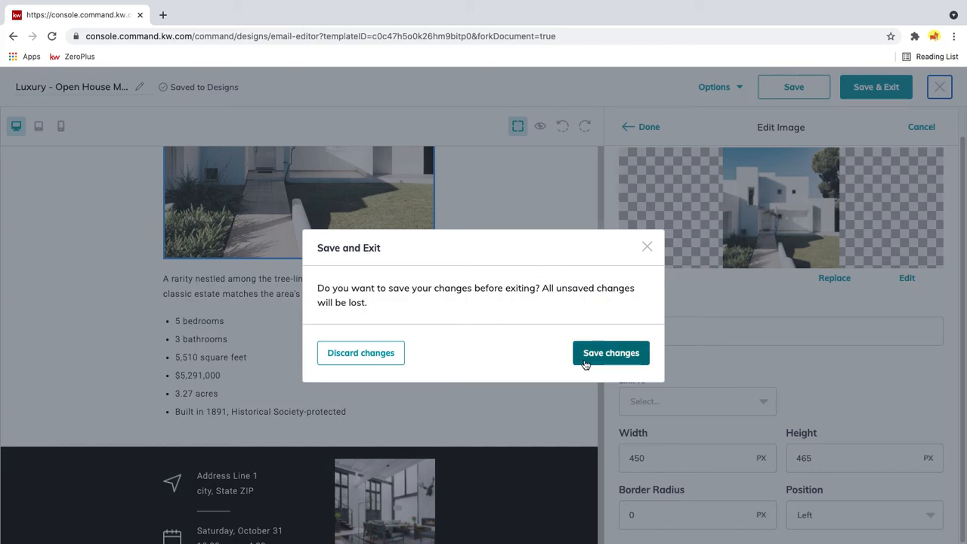
left_click(365, 351)
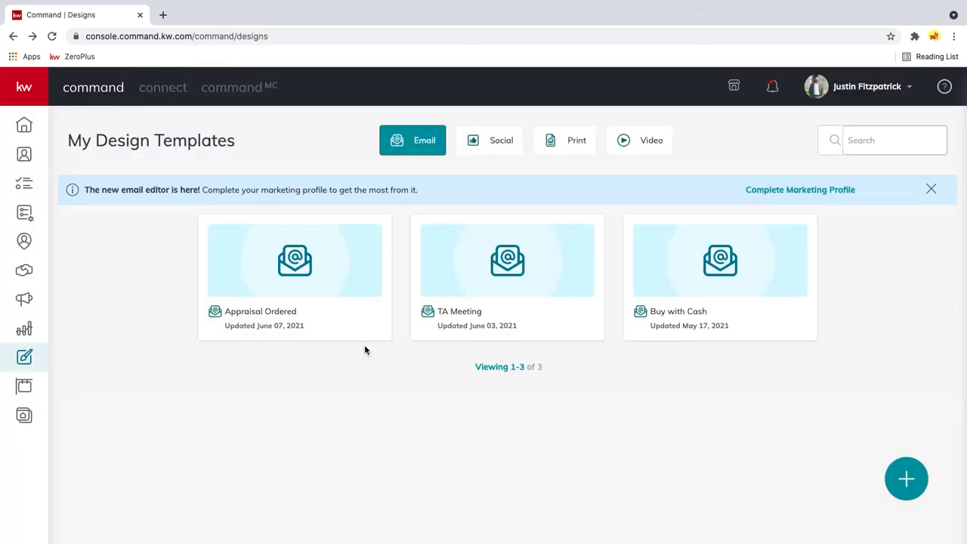
- Examine the Social and Print choices for creating a new design, and close the dialog without creating one
left_click(902, 488)
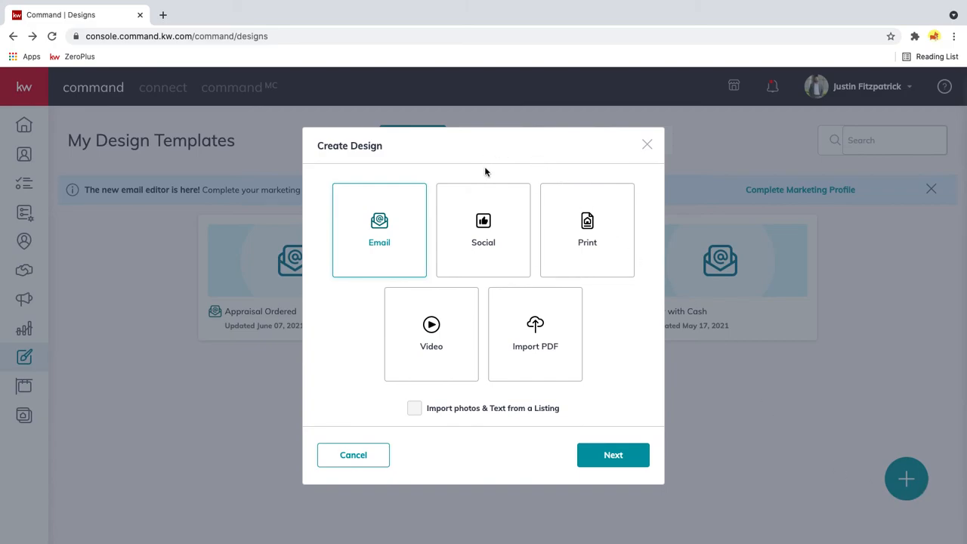
left_click(484, 199)
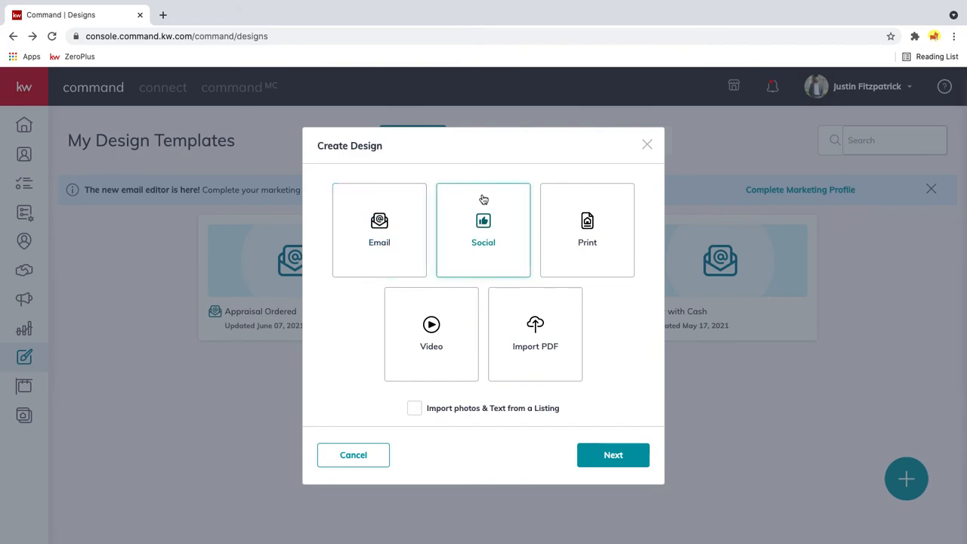
left_click(562, 232)
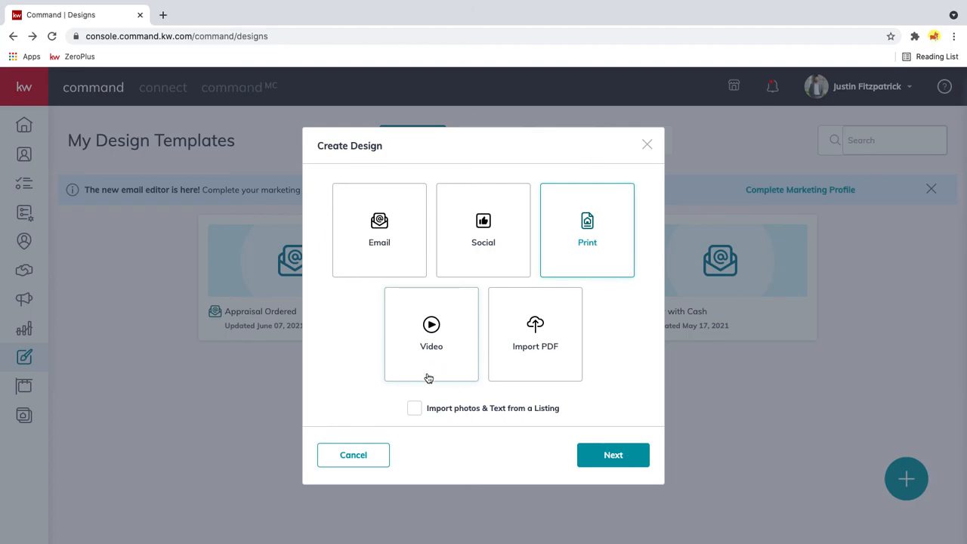
left_click(647, 148)
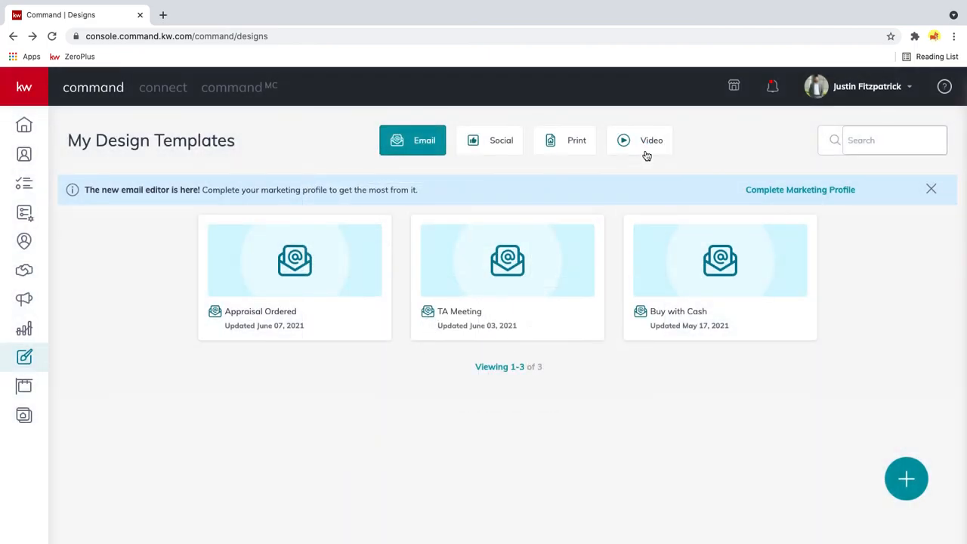